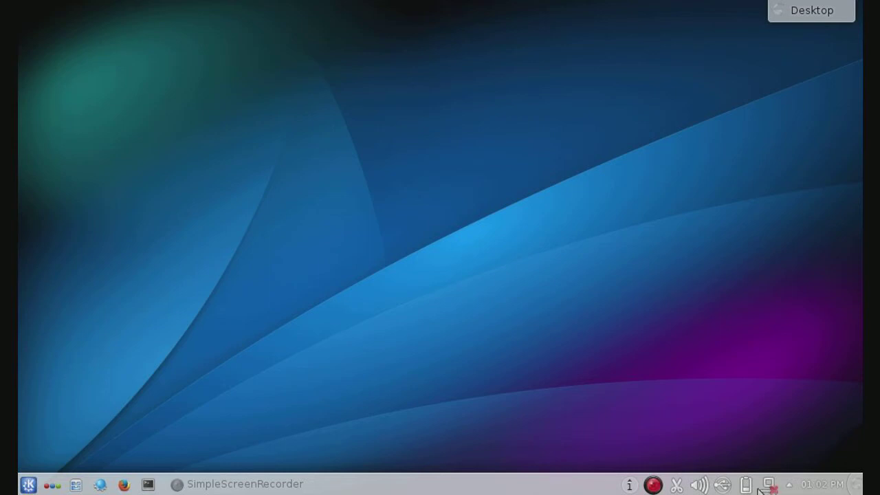
Step: Dismiss the network popup and start a root Konsole terminal from the taskbar launcher
click(769, 485)
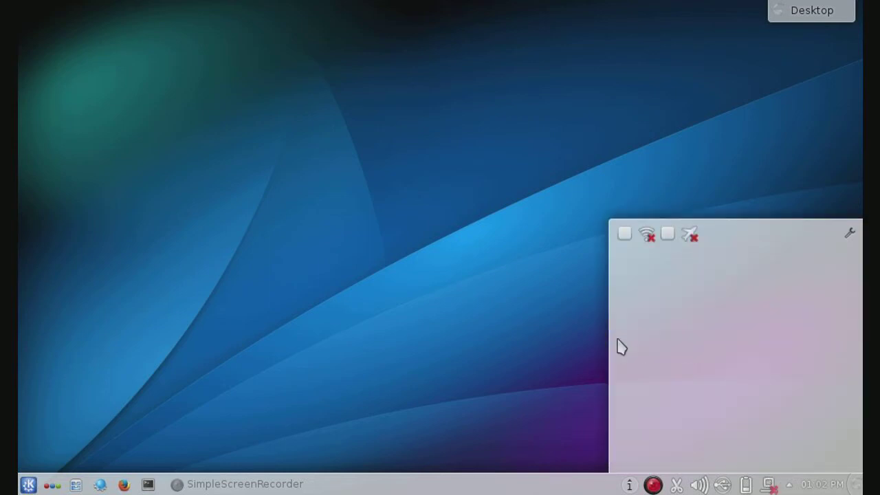
click(525, 287)
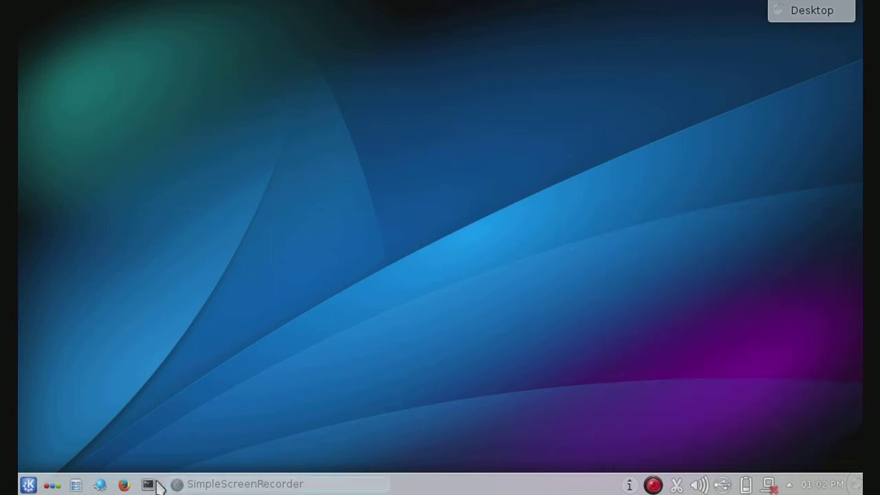
drag(152, 487, 218, 343)
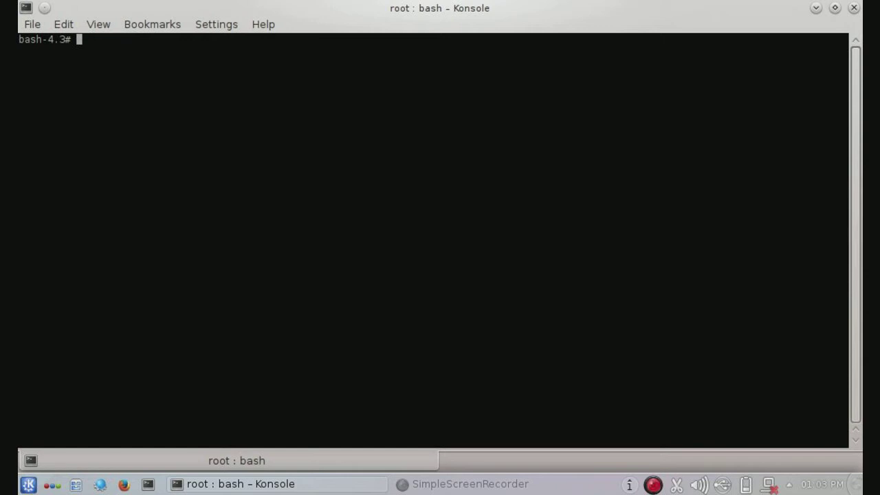
Step: Run chmod +x /etc/rc.d/rc.networkmanager in the root terminal
text(ch)
key(BackSpace)
key(BackSpace)
text(s)
key(BackSpace)
click(28, 483)
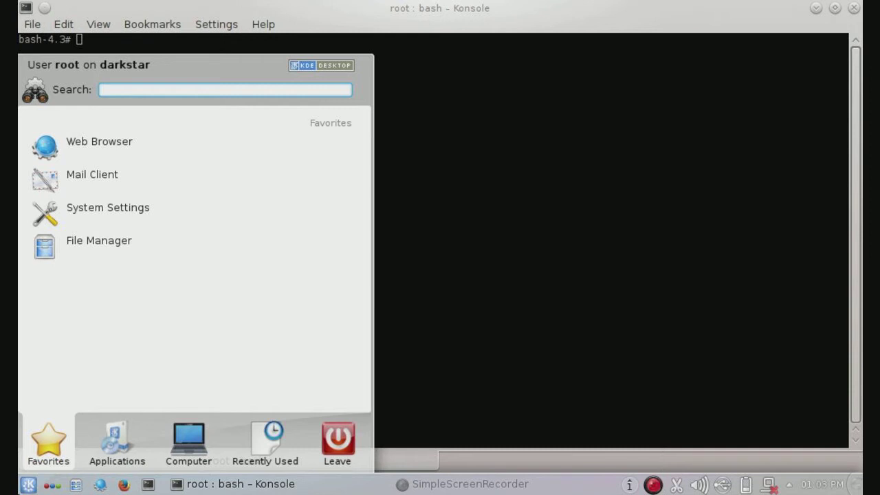
click(28, 484)
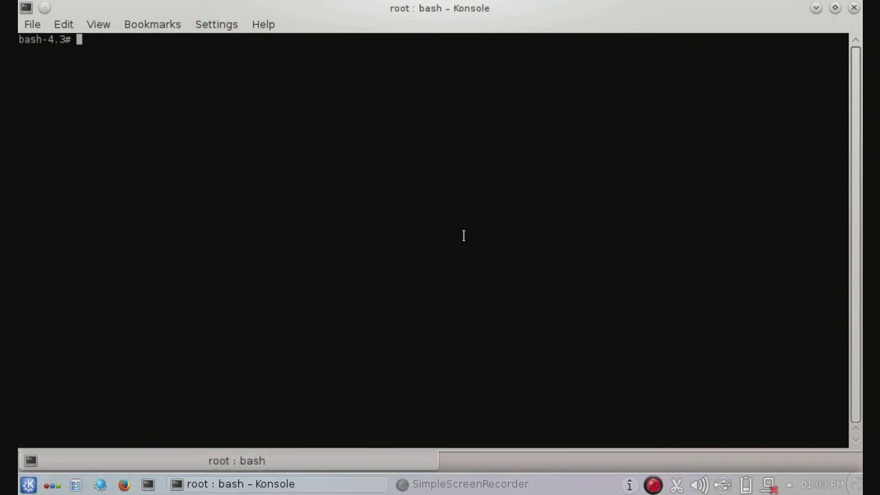
text(chmod +x /etc/rc.d/r)
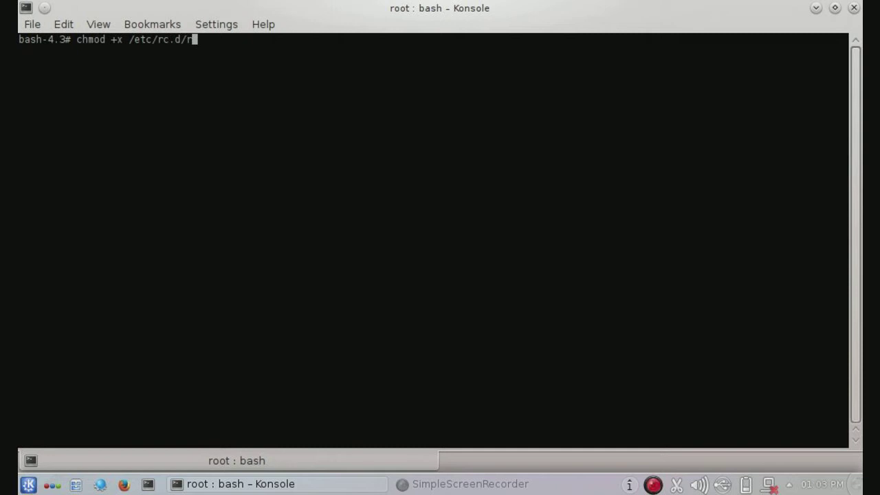
text(c.networkmanager)
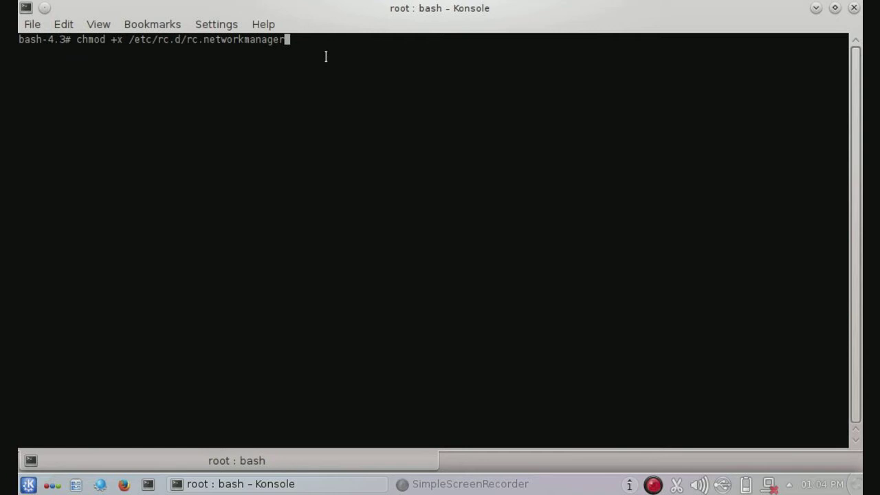
key(Return)
click(470, 484)
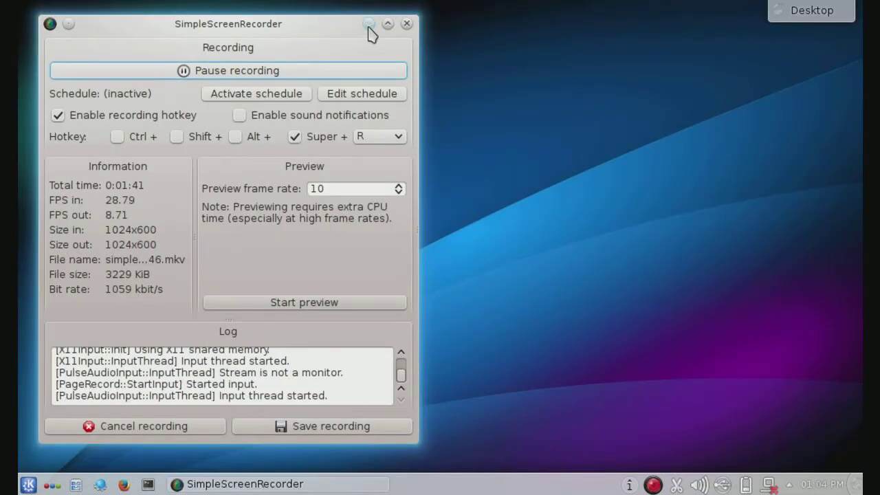
Step: Tick Enable networking in the tray network popup, check the available wireless connections, then close it
click(369, 24)
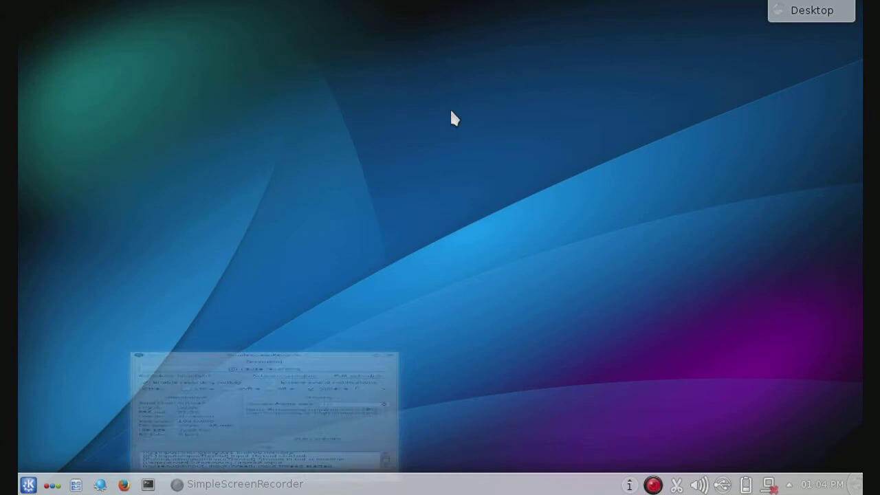
click(770, 485)
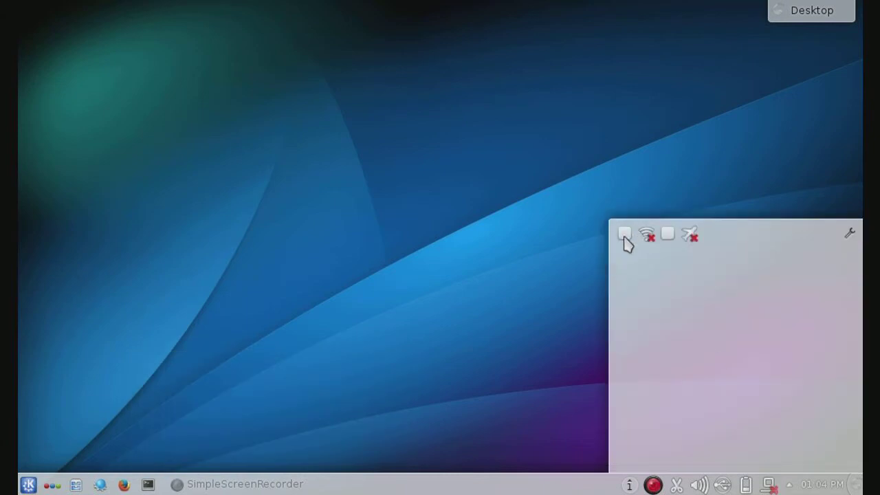
click(624, 235)
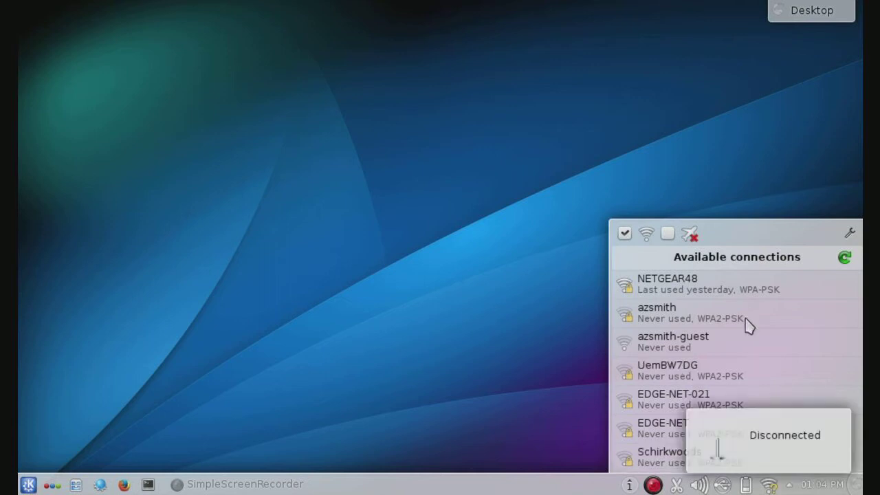
mouse_move(736, 292)
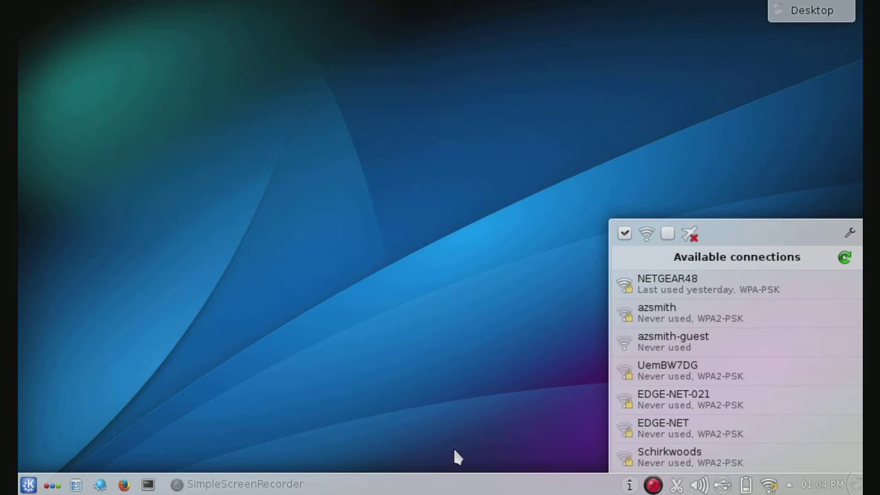
click(457, 416)
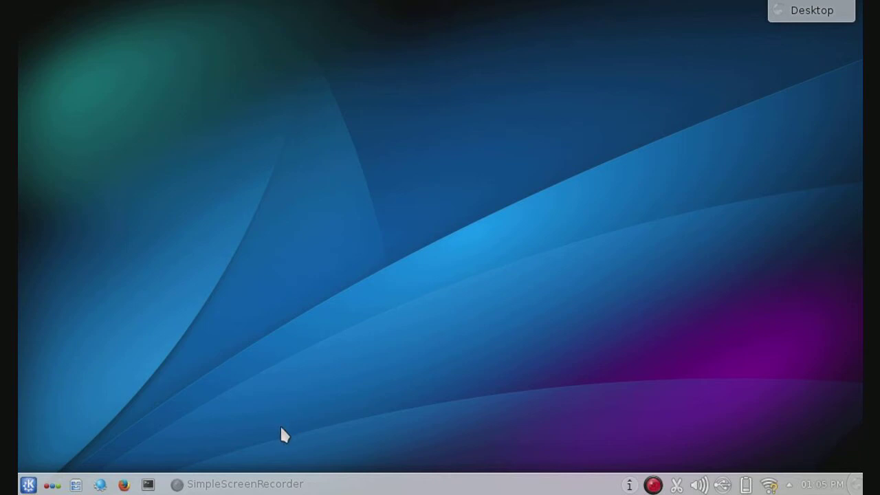
click(266, 482)
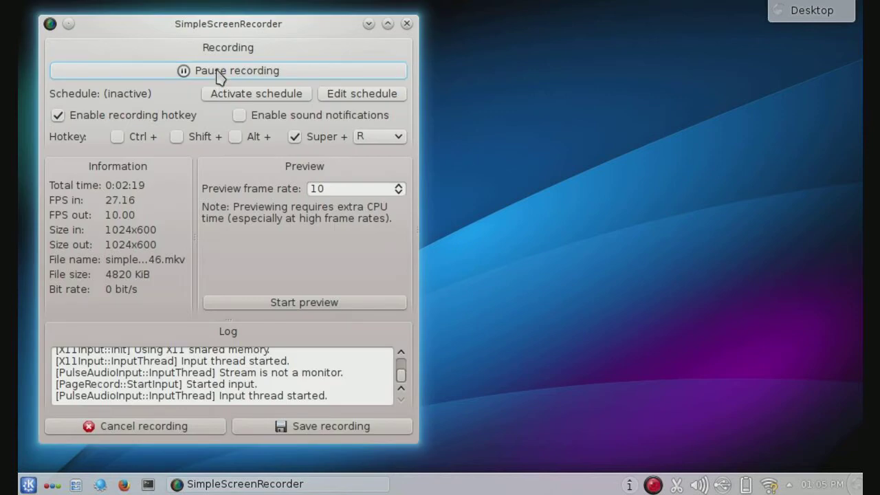
Step: Get past the KWallet welcome page and agree to use the KDE wallet
click(369, 24)
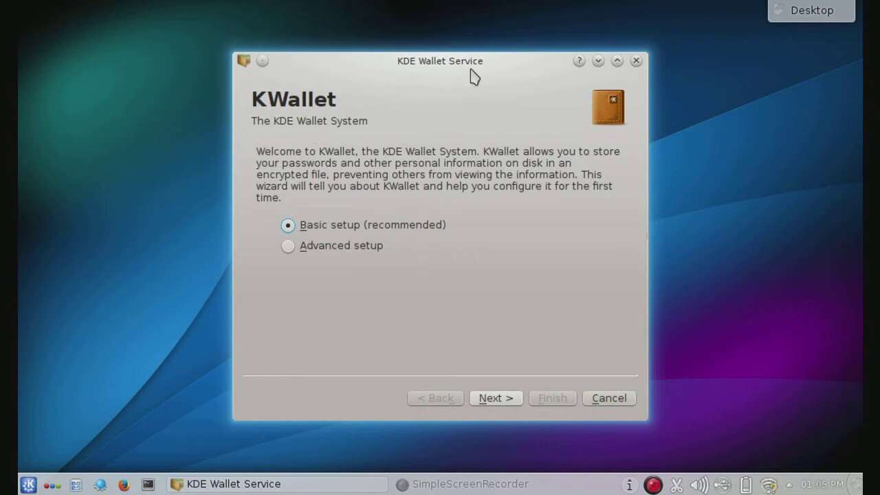
drag(467, 68, 467, 67)
click(515, 401)
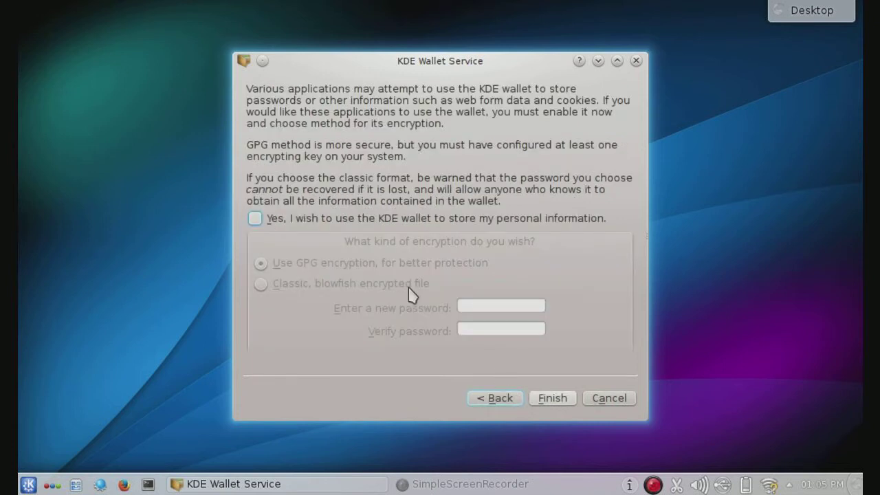
click(255, 219)
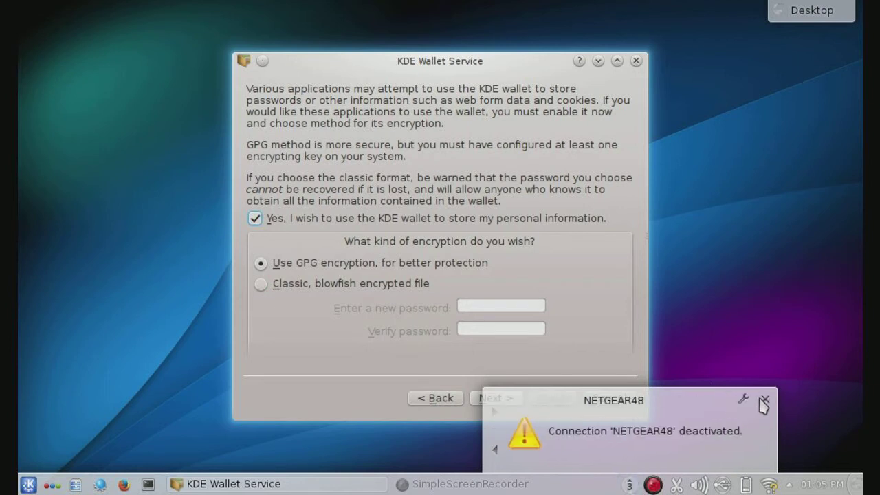
click(764, 400)
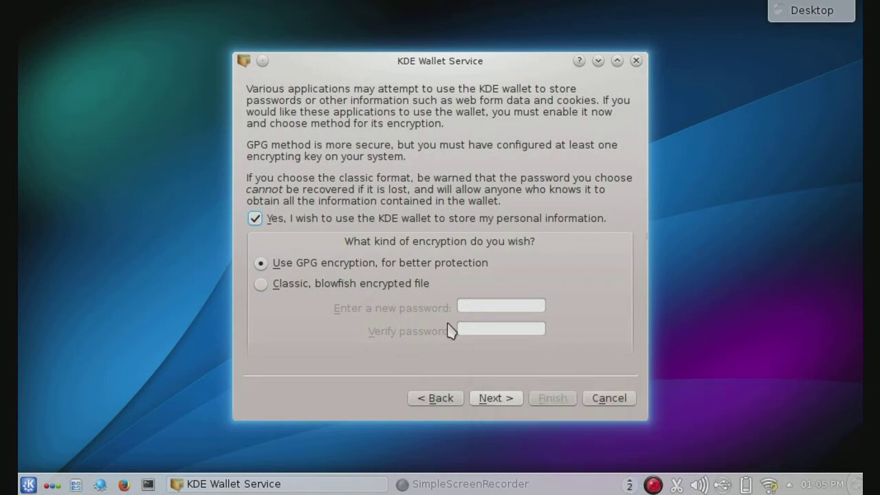
Step: Choose classic Blowfish encryption, enter and confirm the wallet password, and finish setup
click(326, 291)
click(501, 304)
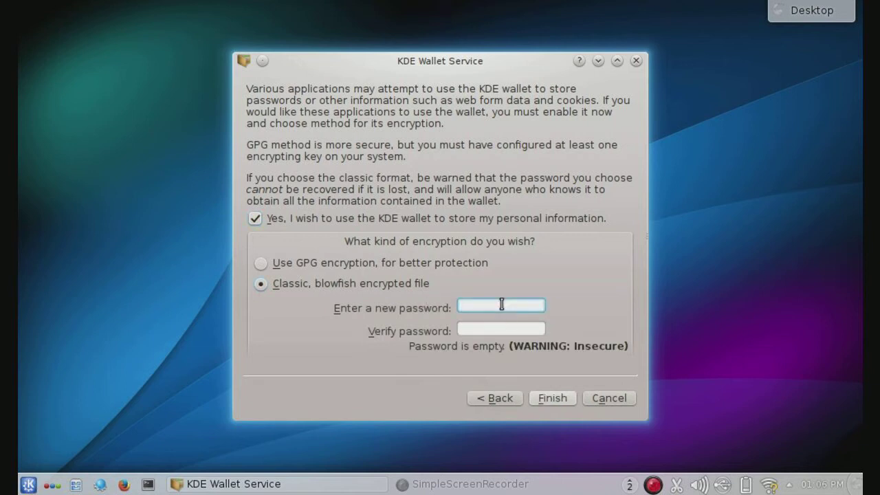
text(************)
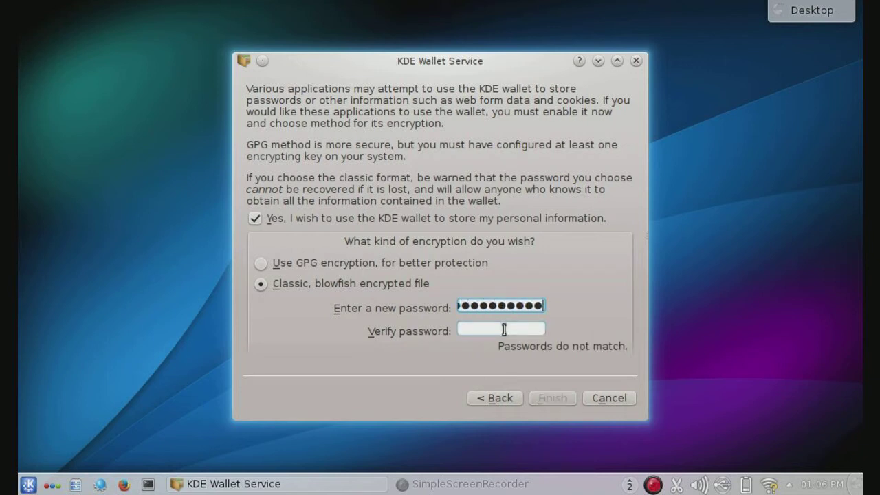
click(504, 328)
text(************)
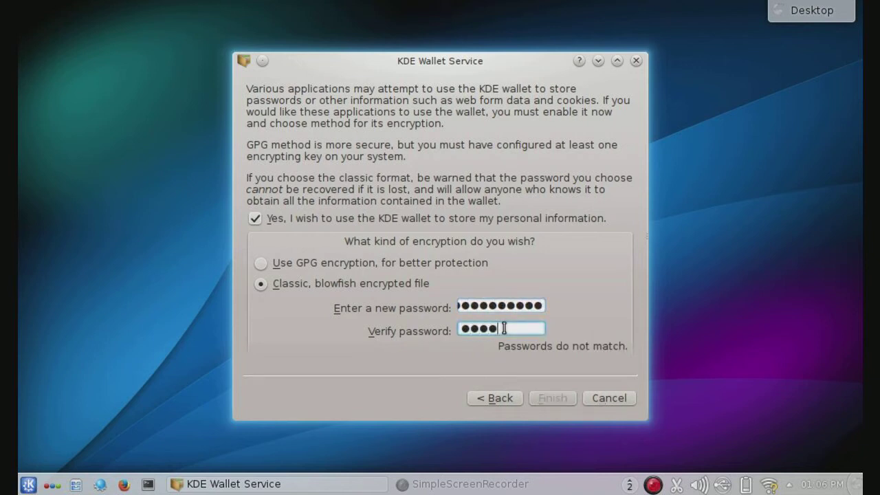
text(*)
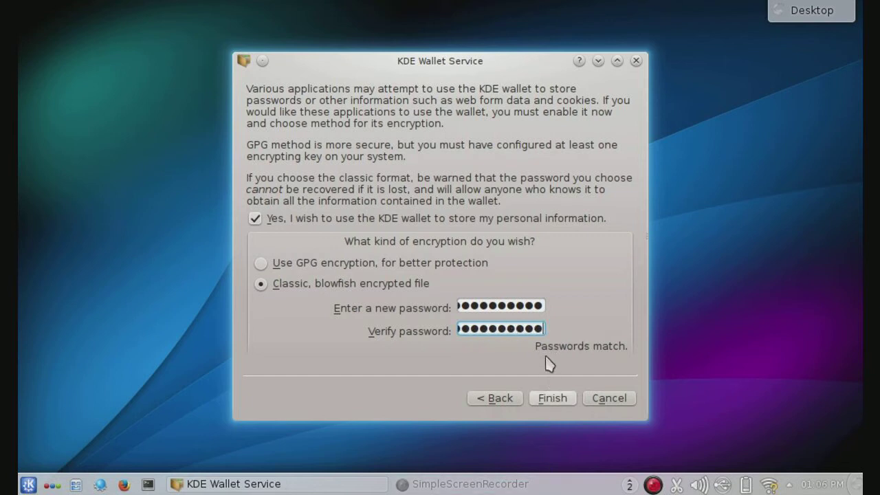
click(545, 400)
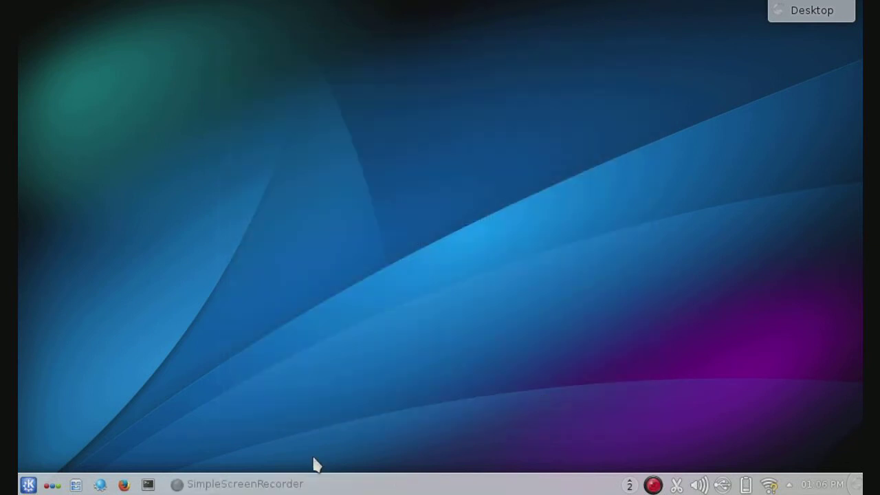
Step: Launch Firefox from the taskbar, then open a new root Konsole terminal
click(273, 484)
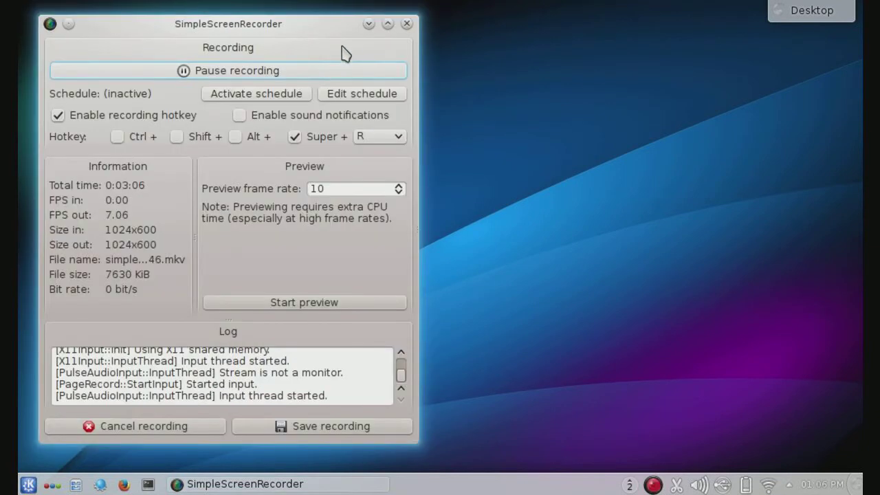
click(368, 24)
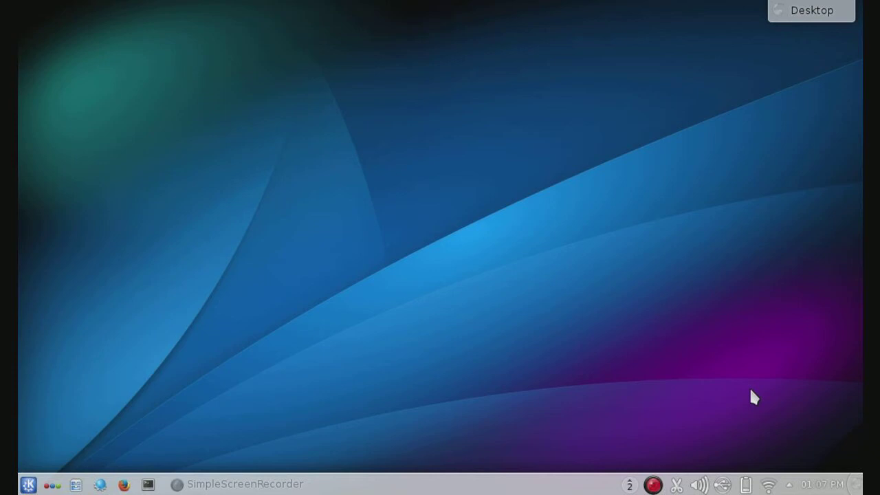
click(124, 485)
click(147, 485)
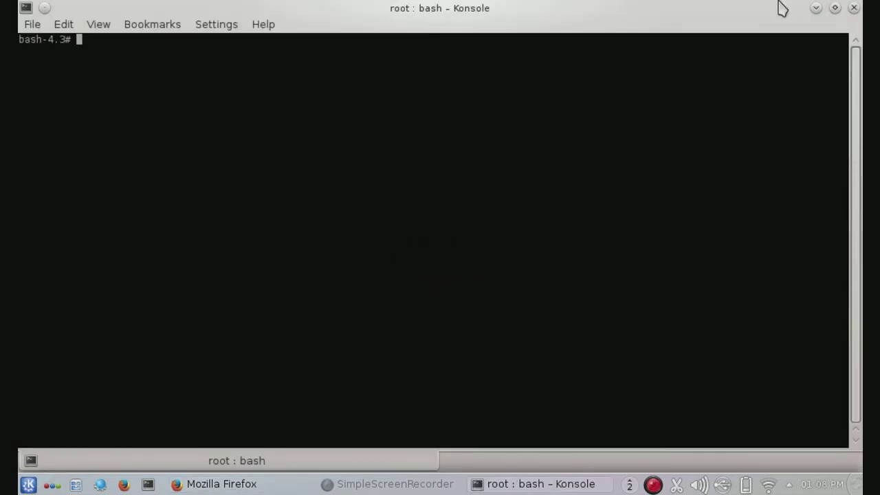
Step: Search Google for 'slapt-get' from the Firefox start page
click(818, 9)
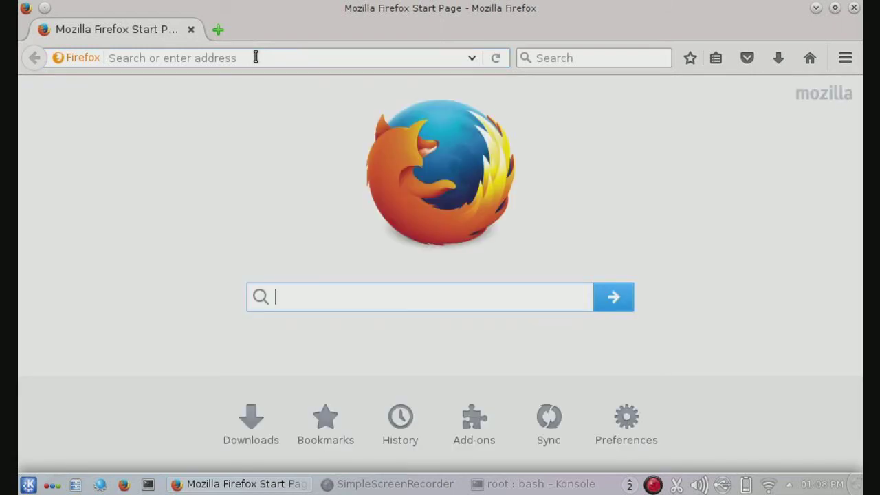
text(slapt)
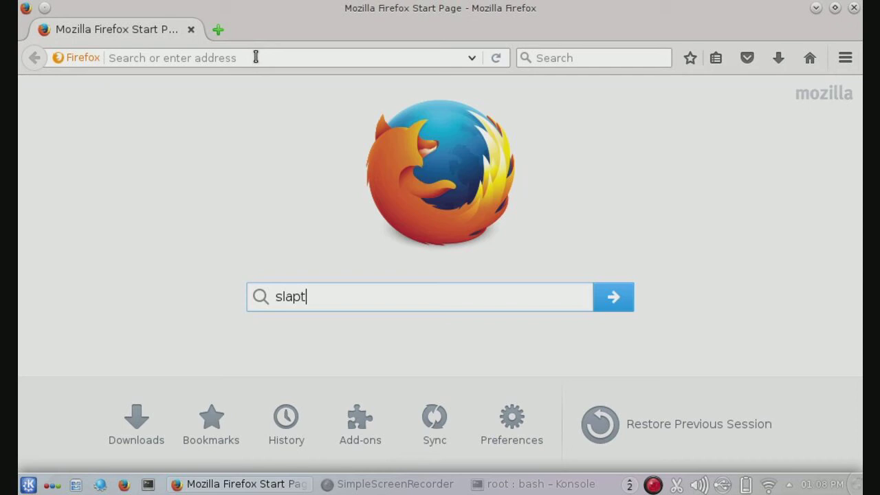
text(-get)
click(612, 297)
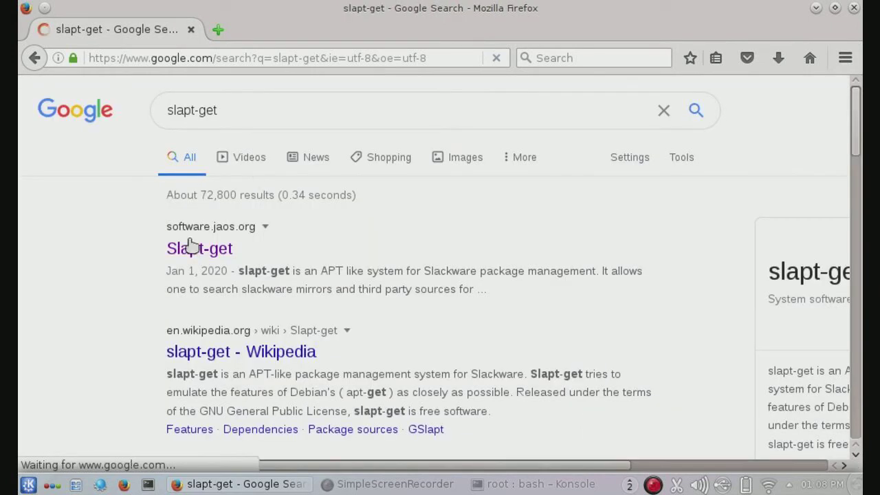
Step: Open the Slapt-get result on software.jaos.org and bring its slapt-get download section into view
click(194, 253)
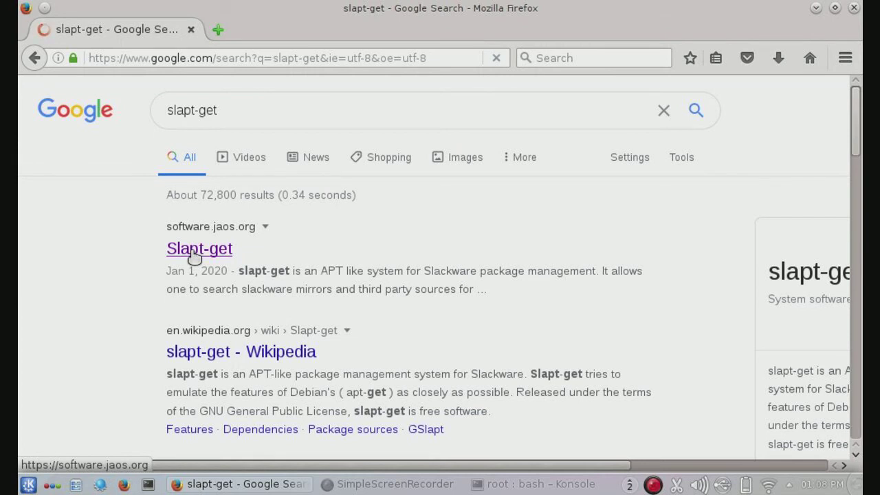
click(194, 253)
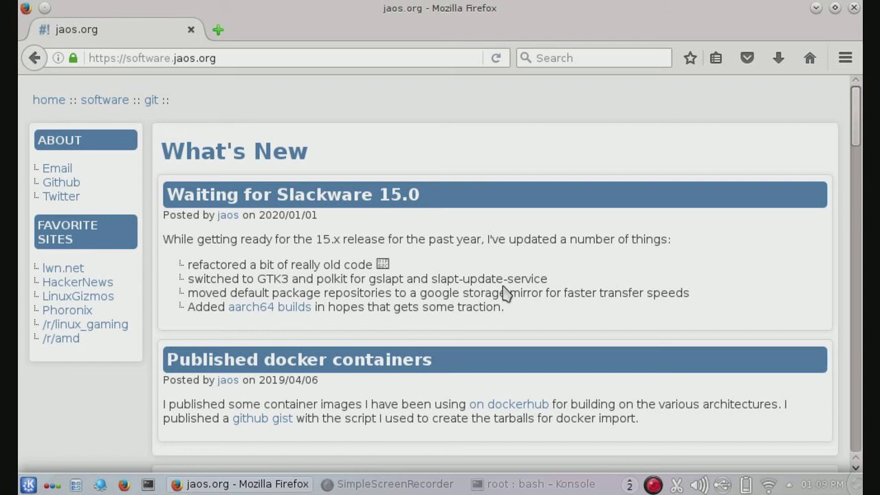
scroll(467, 266, down, 12)
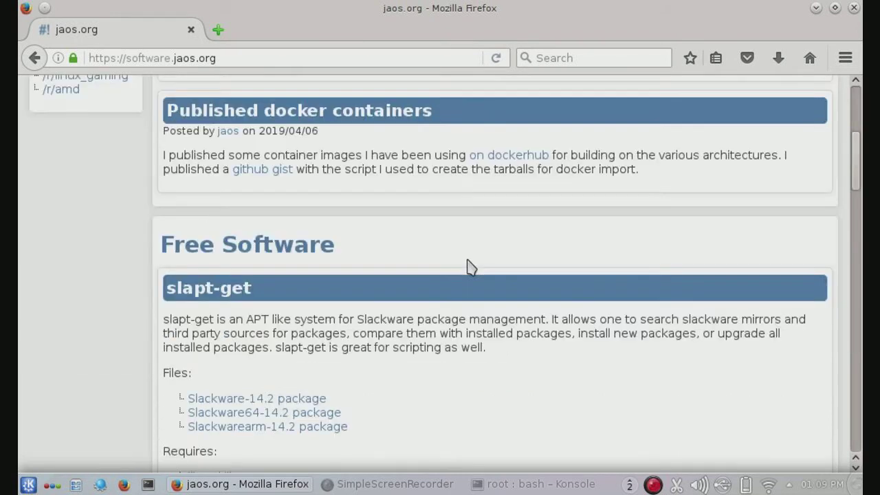
scroll(467, 267, up, 5)
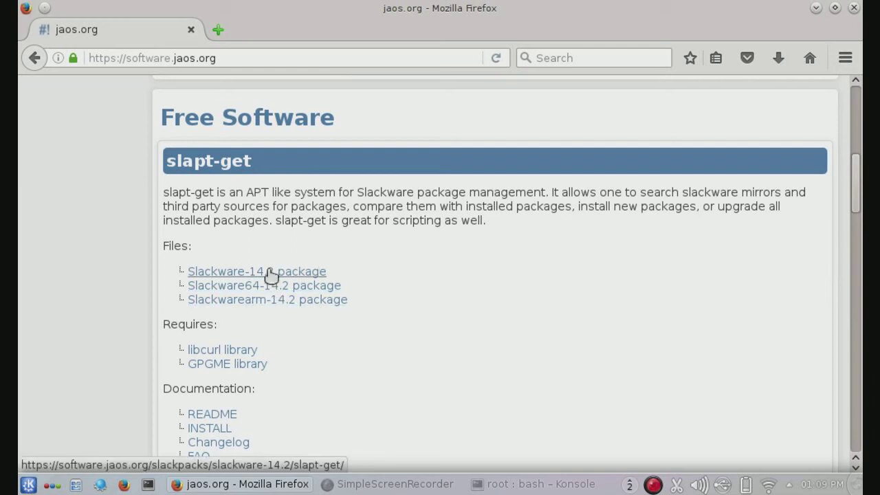
Step: Open the Slackware-14.2 package listing and save slapt-get-0.10.2t-i386-1.tgz to disk
click(270, 274)
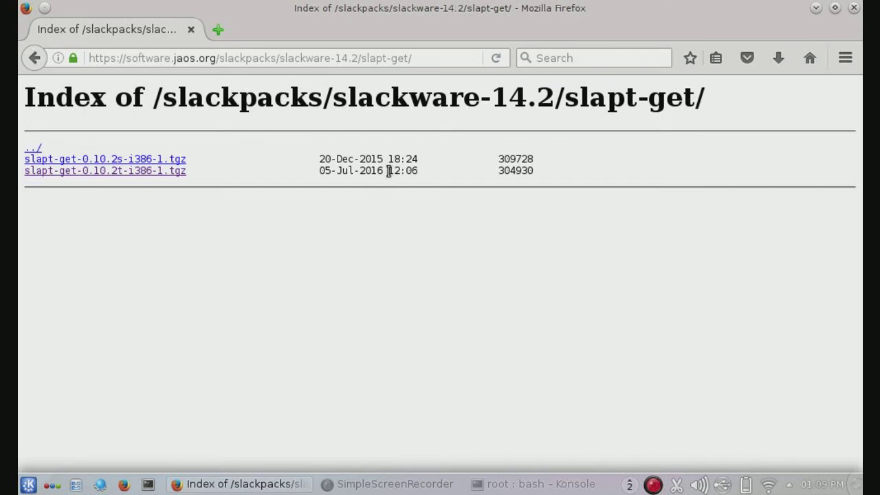
drag(389, 170, 343, 172)
click(280, 172)
click(162, 176)
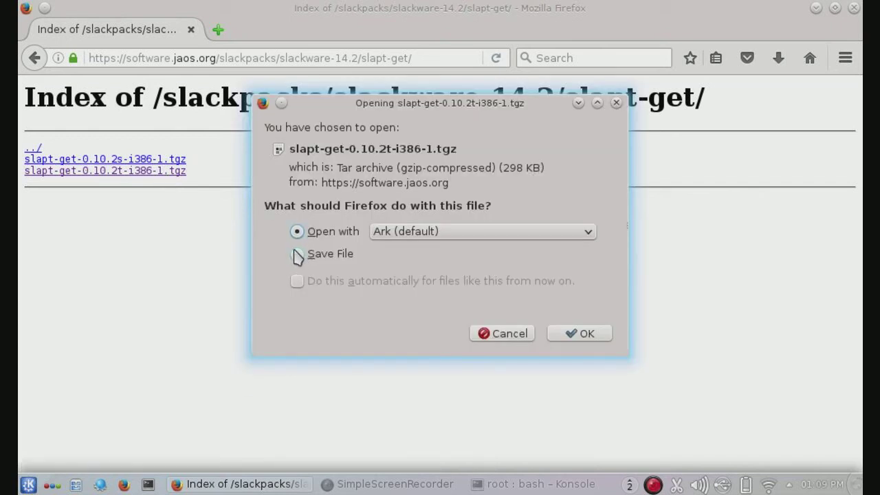
click(296, 253)
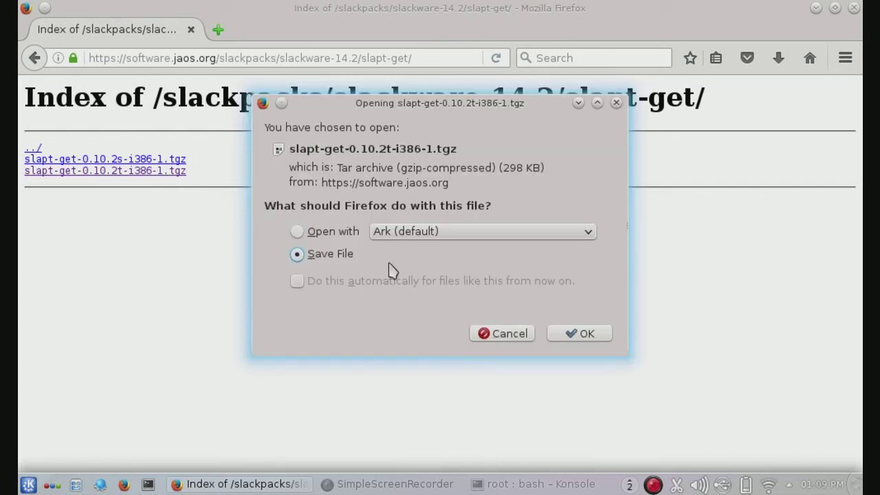
click(580, 334)
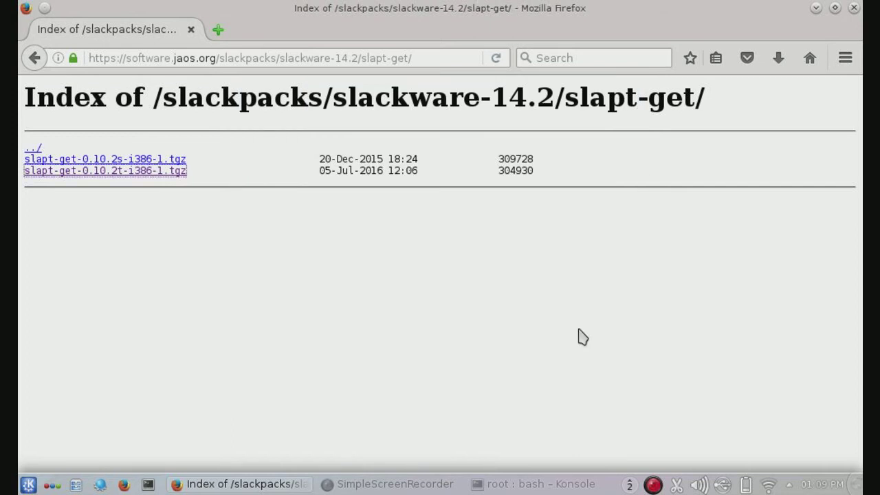
click(218, 31)
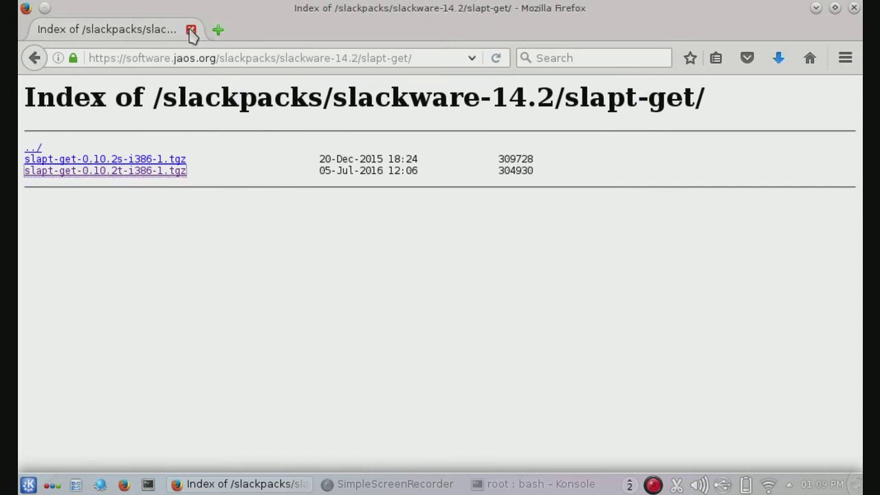
Step: Close the old listing tab, search for 'sbopkg', and open the sbopkg.org home page result
click(191, 30)
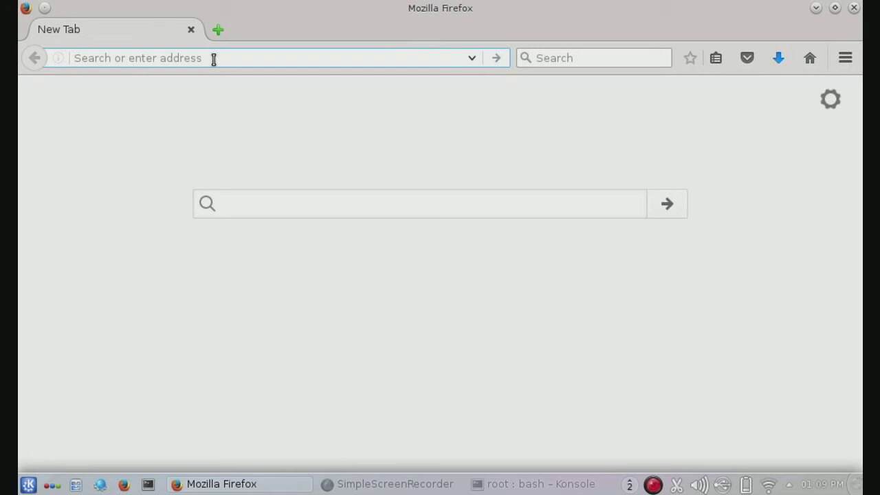
text(sbo)
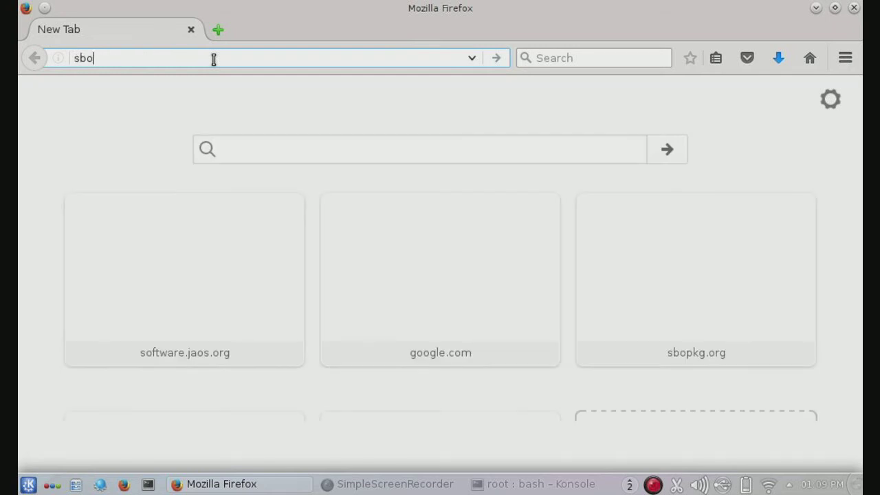
text(pkg)
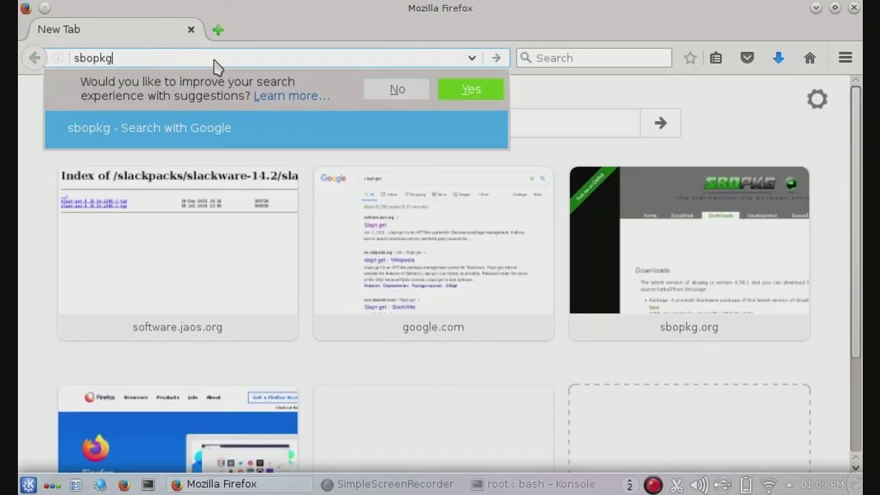
key(Return)
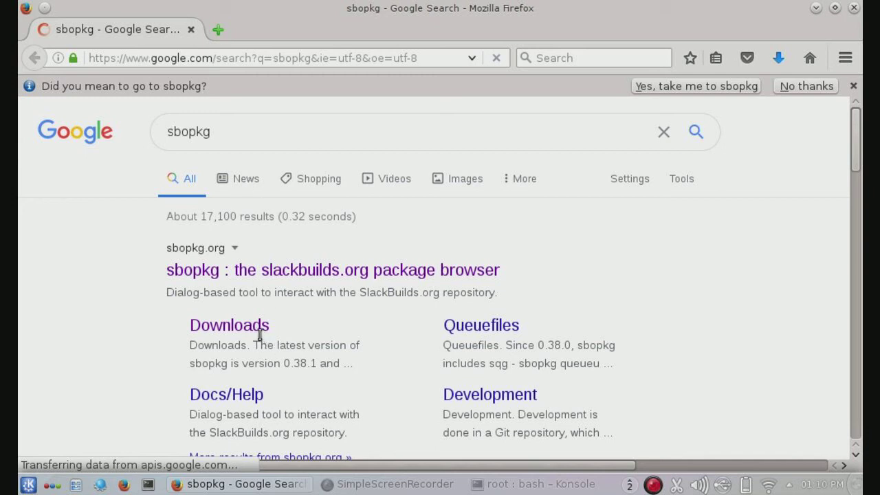
click(264, 274)
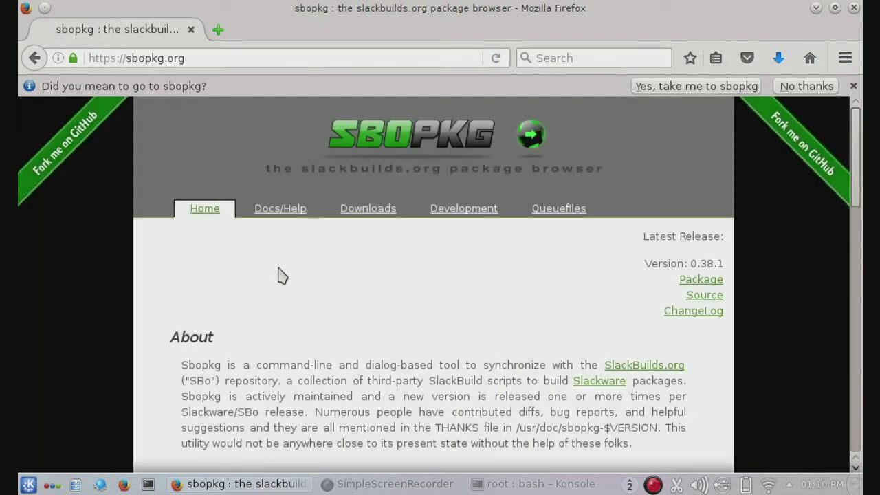
Step: On the sbopkg.org Downloads page, request the pre-built sbopkg-0.38.1-noarch-1_wsr.tgz package
click(371, 209)
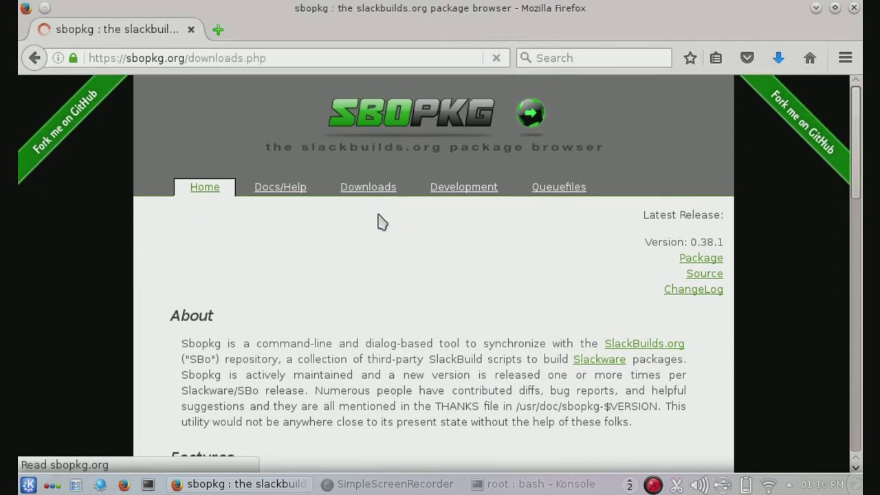
scroll(379, 234, down, 3)
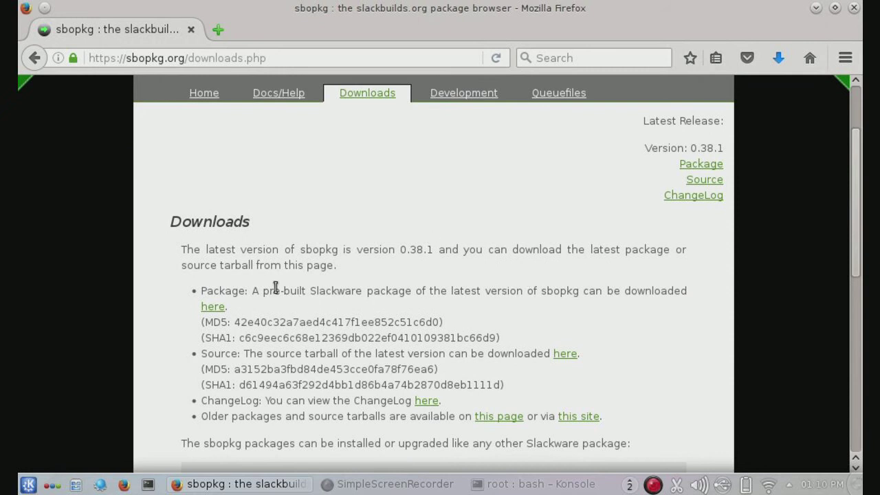
key(XF86MonBrightnessDown)
click(213, 307)
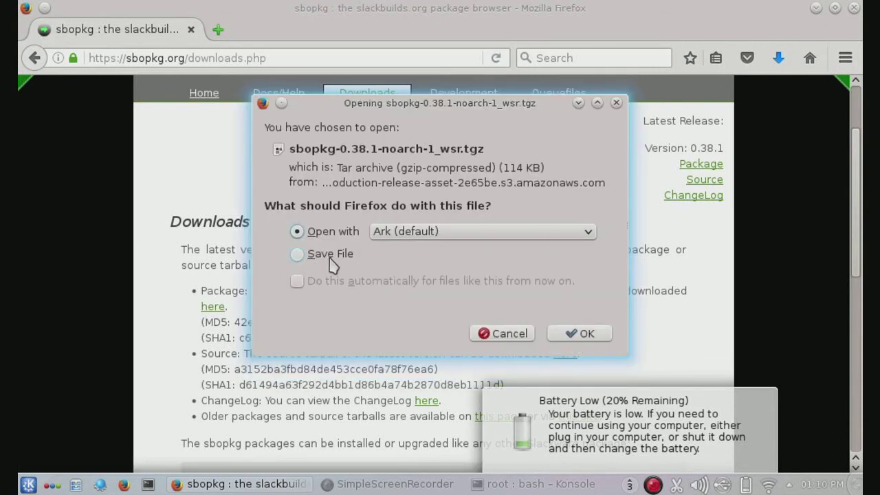
Step: Save the sbopkg-0.38.1-noarch-1_wsr.tgz download and dismiss the battery-low notification
click(333, 257)
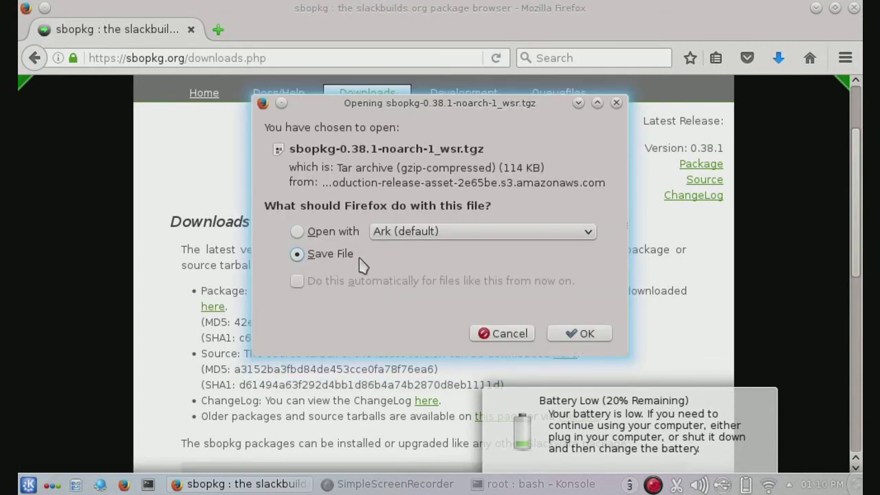
click(560, 333)
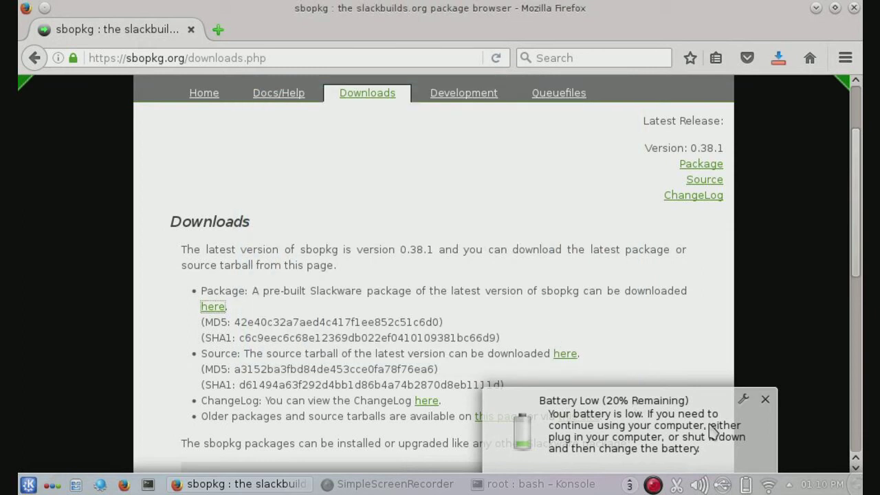
mouse_move(756, 416)
click(765, 400)
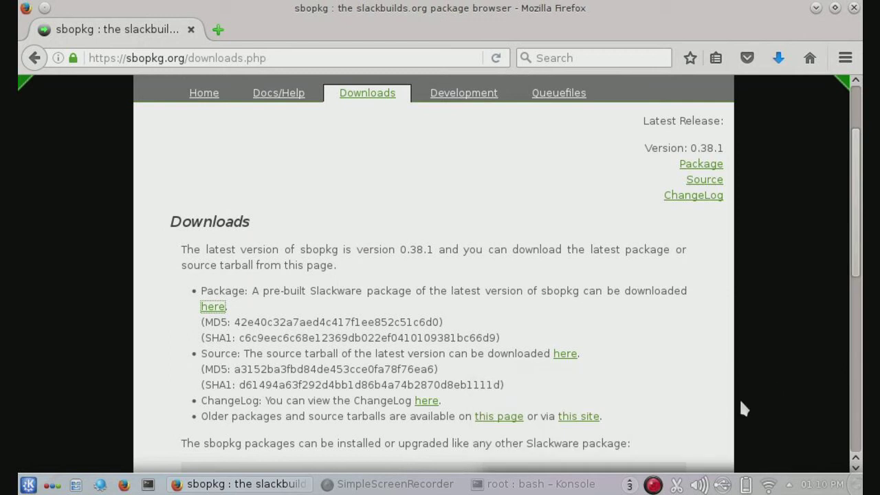
Step: Close the Firefox window and bring the terminal back to the front
click(347, 488)
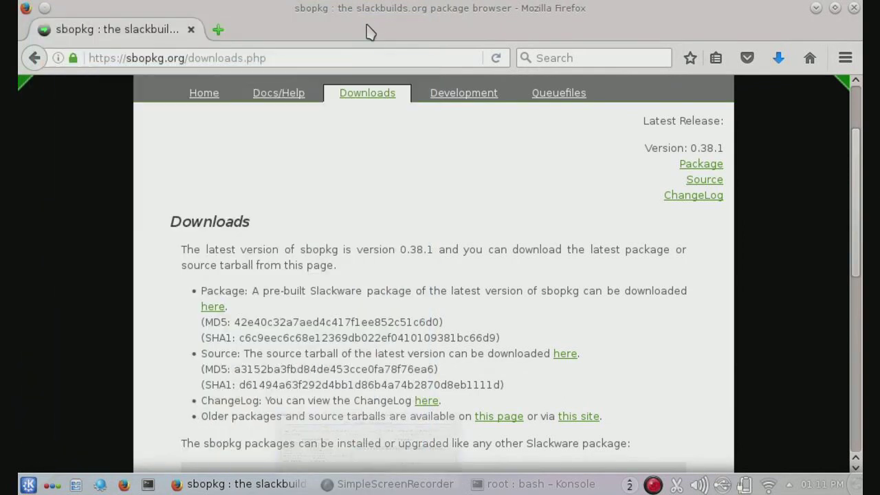
click(369, 24)
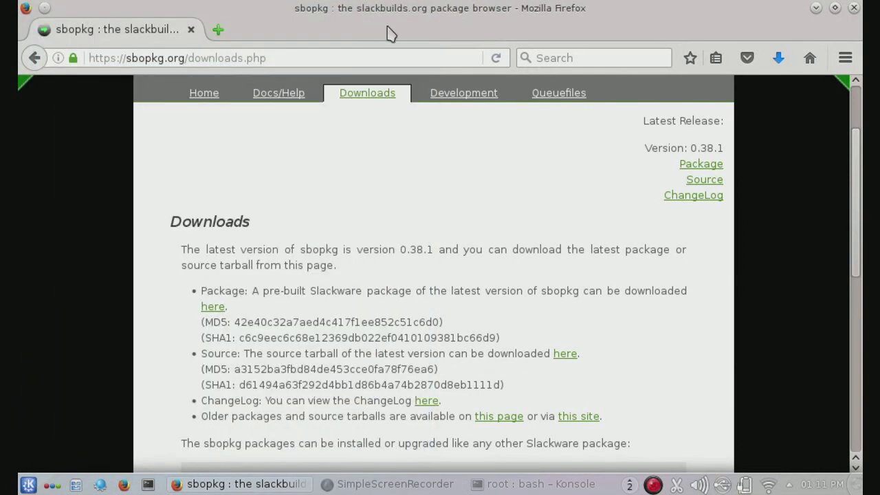
click(854, 8)
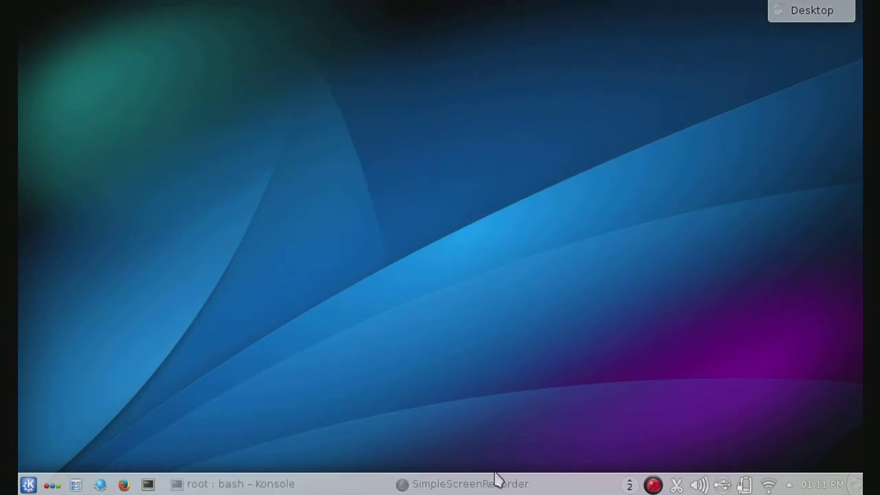
click(336, 485)
Step: Change into the Downloads folder and list its files
click(334, 485)
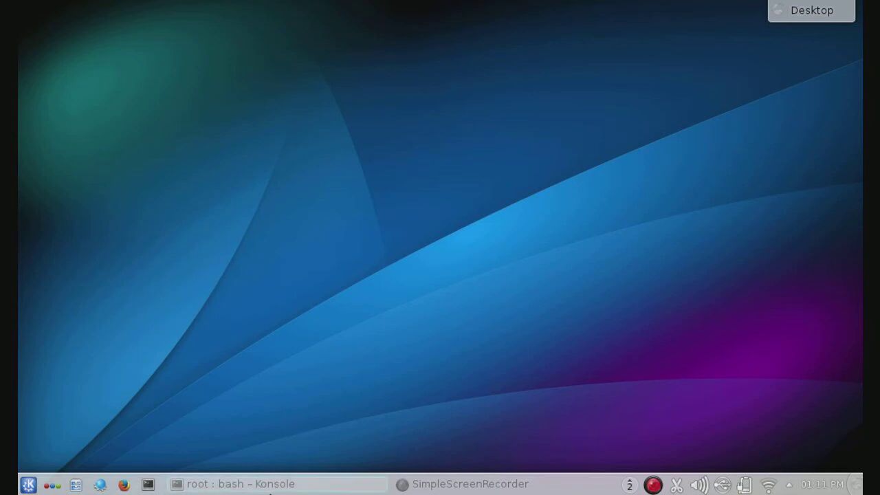
click(270, 485)
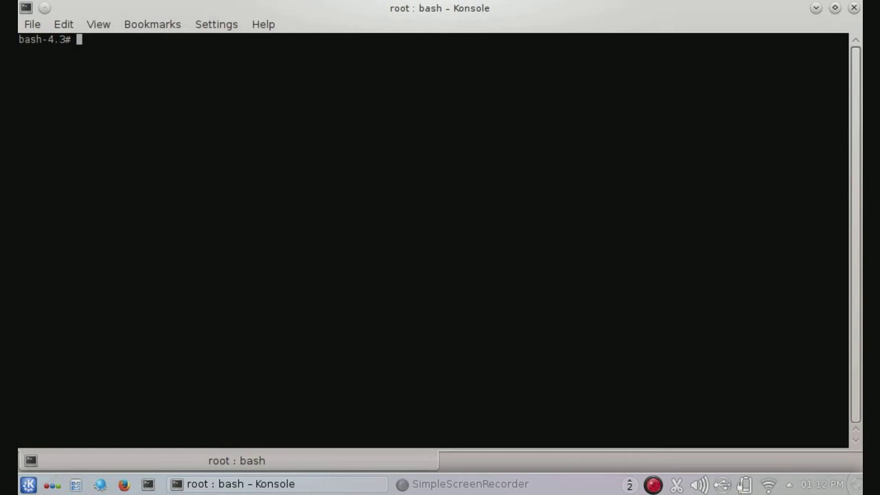
text(cd)
key(BackSpace)
key(BackSpace)
text(ls)
key(Return)
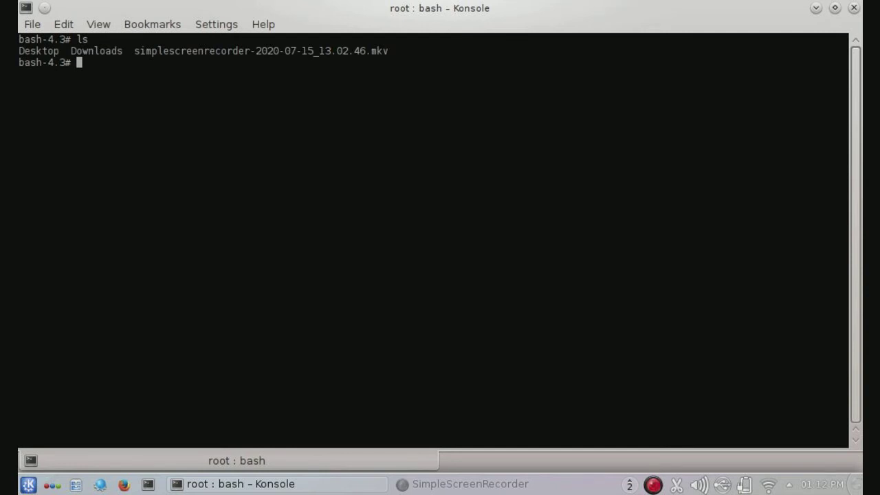
text(cd)
text( Dow)
key(BackSpace)
text(wnloads)
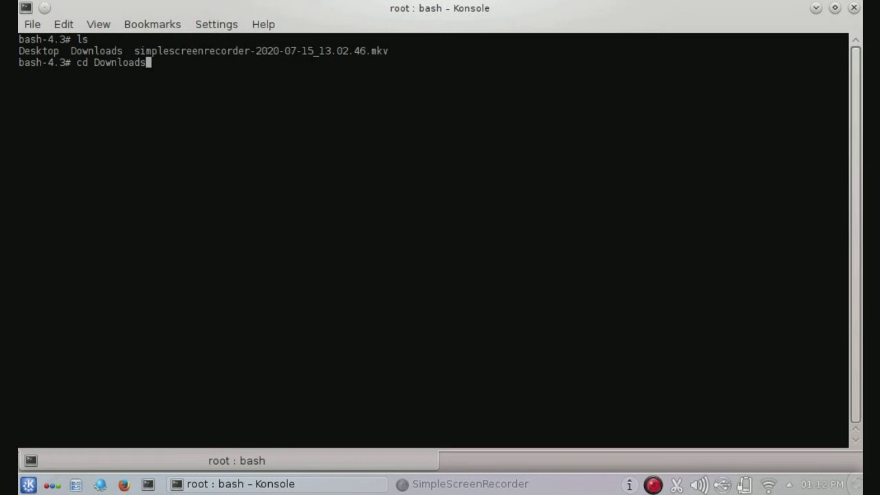
key(Return)
text(ls)
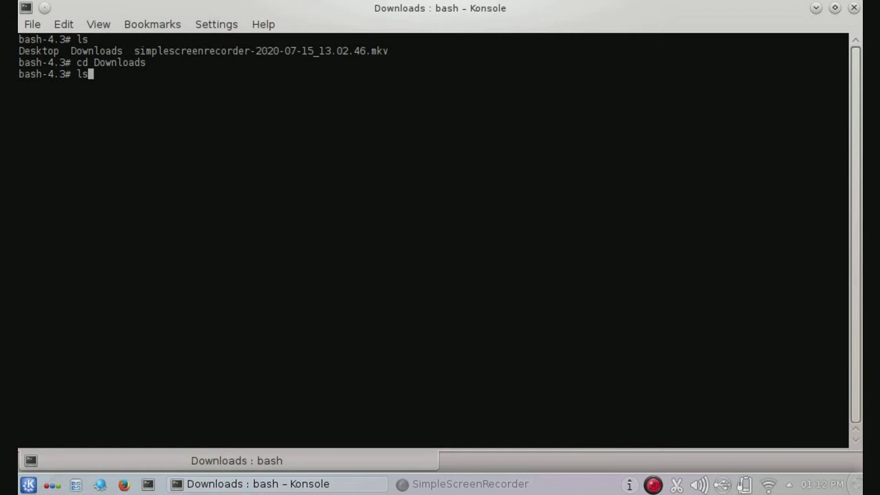
key(Return)
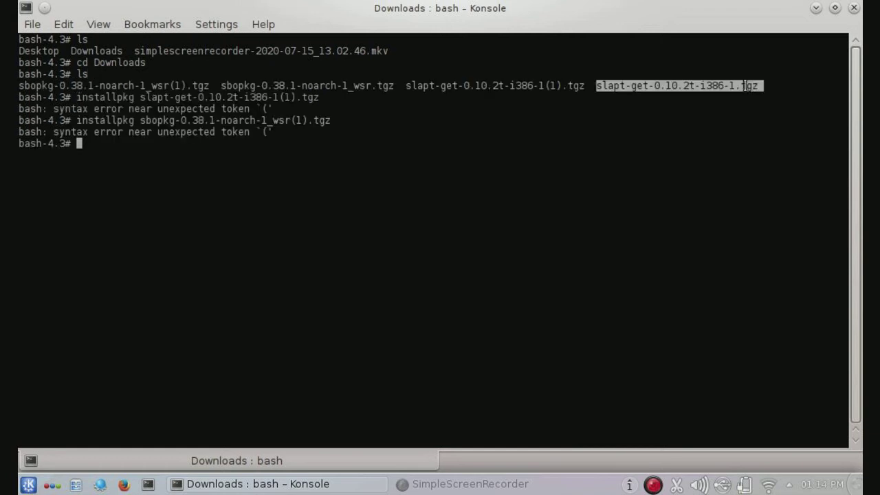
Step: Copy the slapt-get-0.10.2t-i386-1.tgz file name and install it with installpkg
click(743, 85)
drag(757, 85, 596, 85)
right_click(611, 86)
click(619, 94)
right_click(153, 204)
click(121, 186)
text(insta)
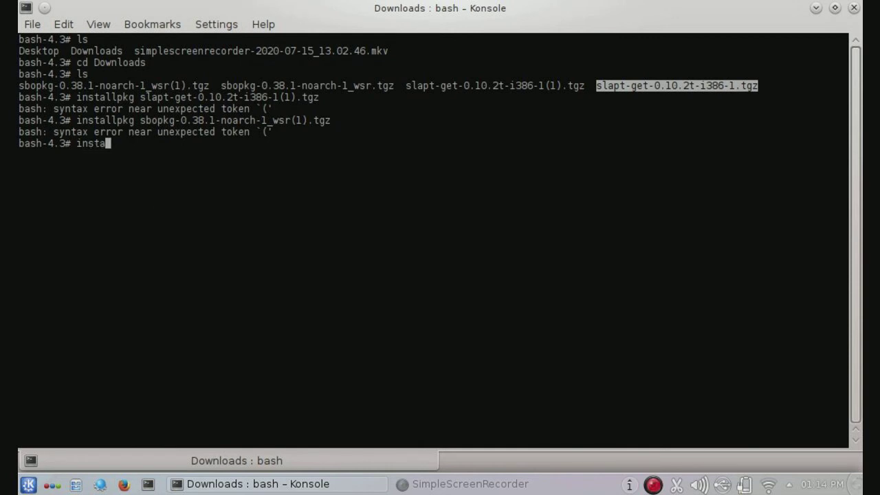
text(llpkg)
right_click(46, 296)
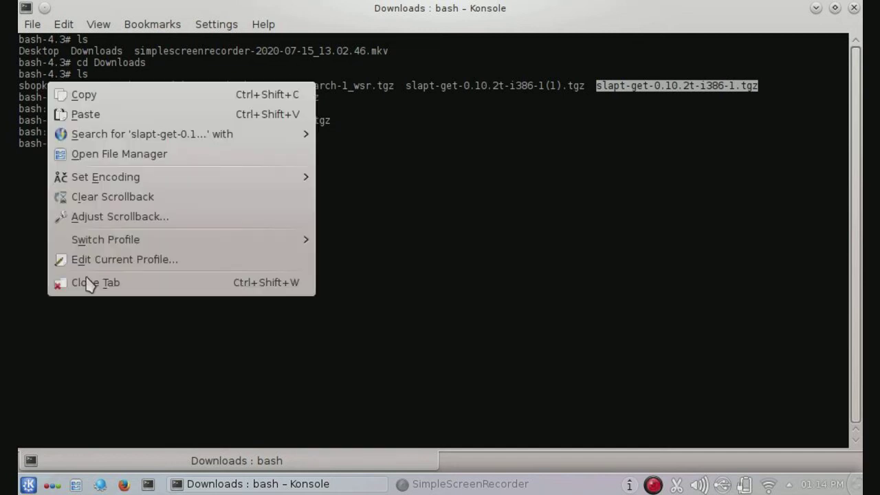
click(114, 116)
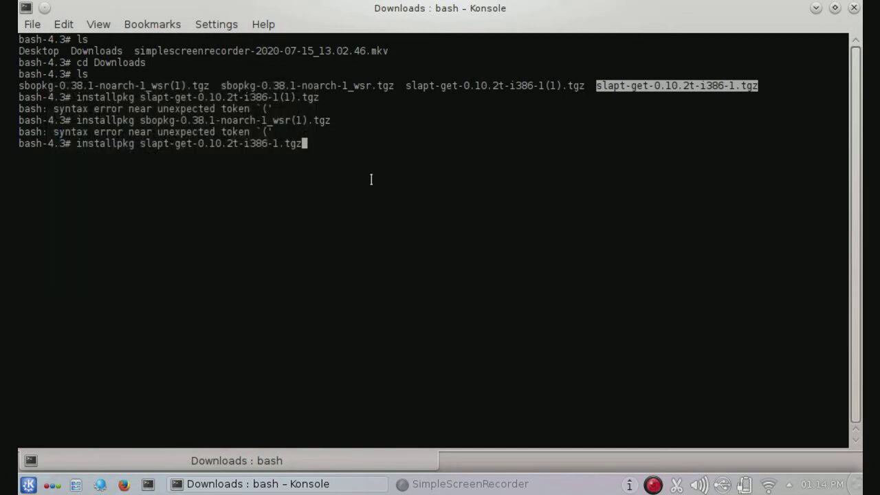
key(Return)
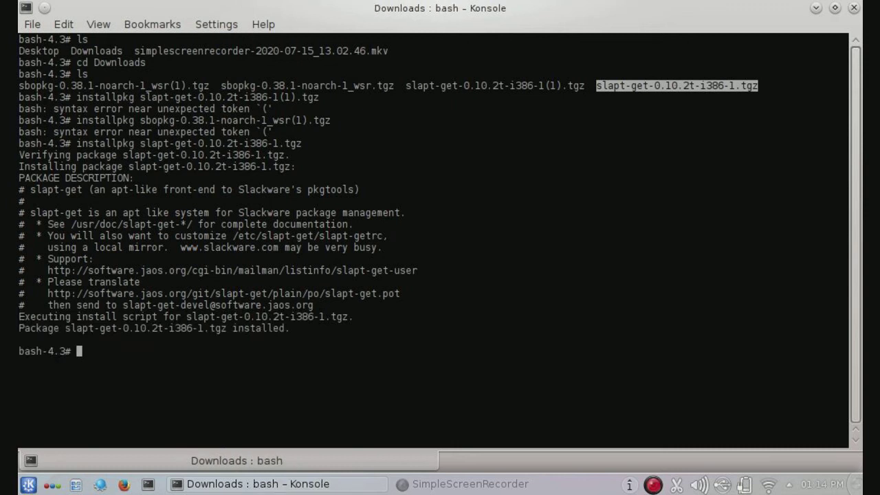
Step: Clear the terminal screen with clear
text(s)
key(BackSpace)
text(clear)
key(Return)
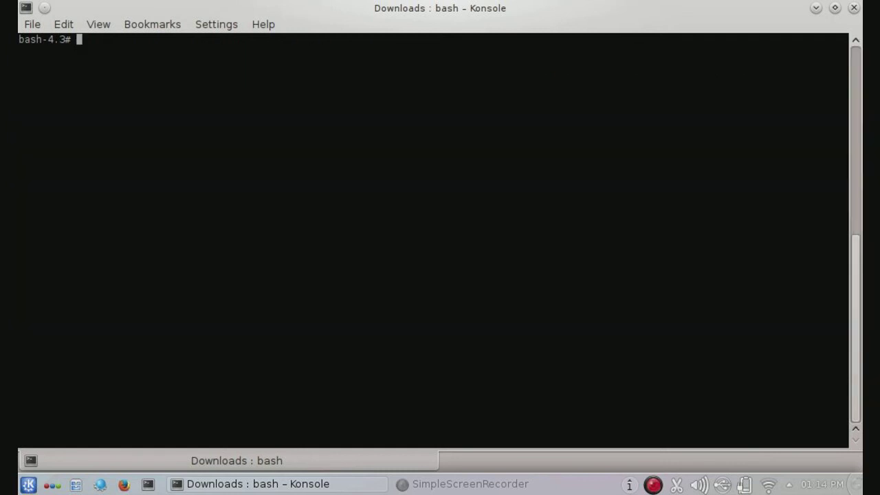
Step: Run slapt-get -i gslapt, which reports gslapt already up to date, then clear the terminal
text(slapt-get -i gsla)
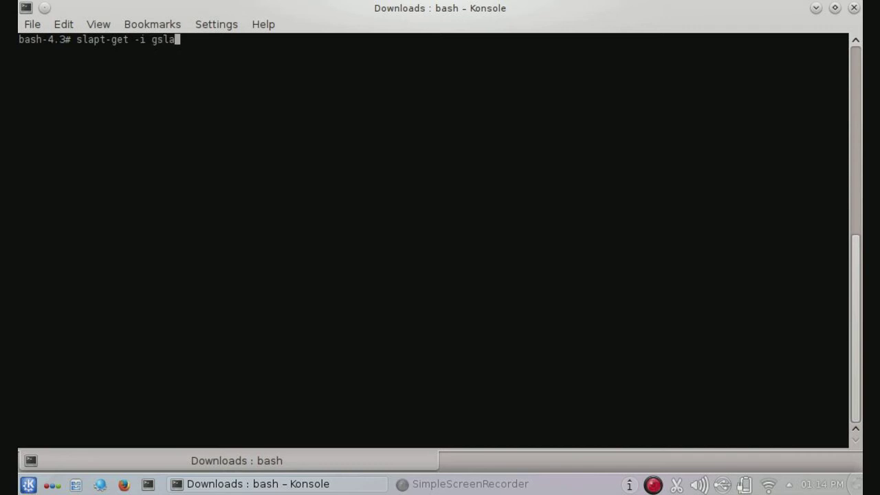
text(pt)
key(Return)
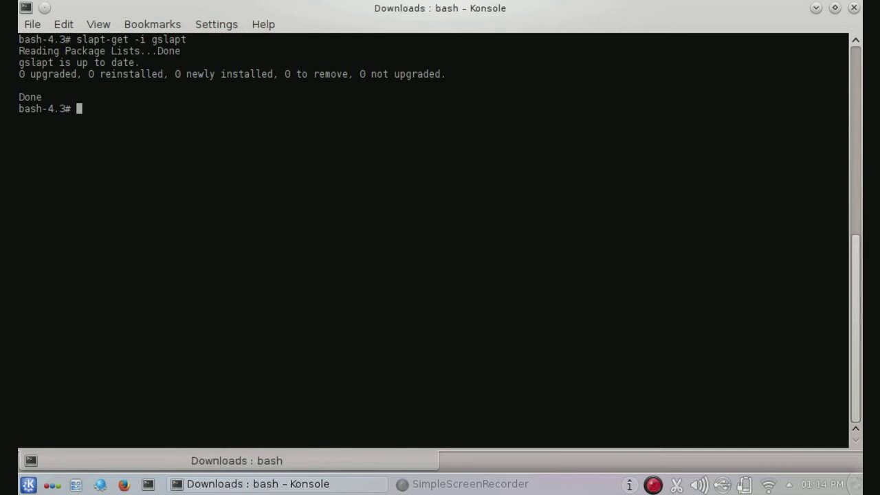
text(clear)
key(Return)
click(29, 484)
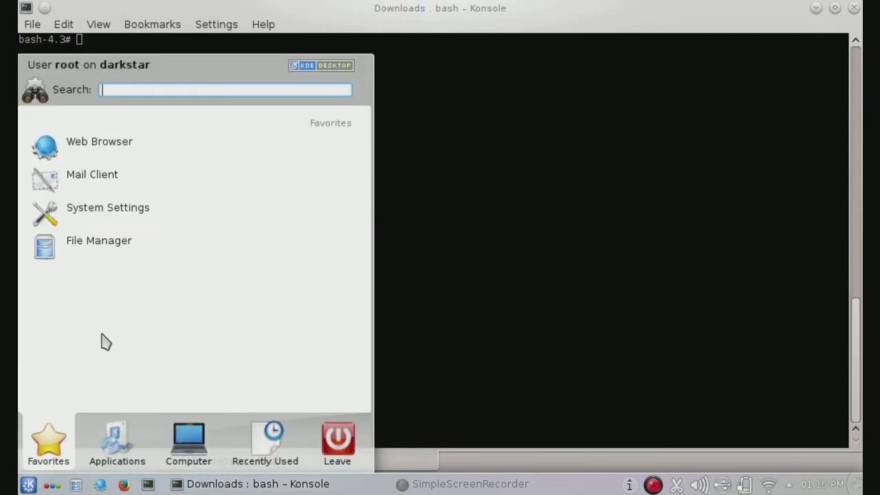
Step: Launch Gslapt Package Manager via a 'gsl' search, enlarge its package list, then close it
text(gsl)
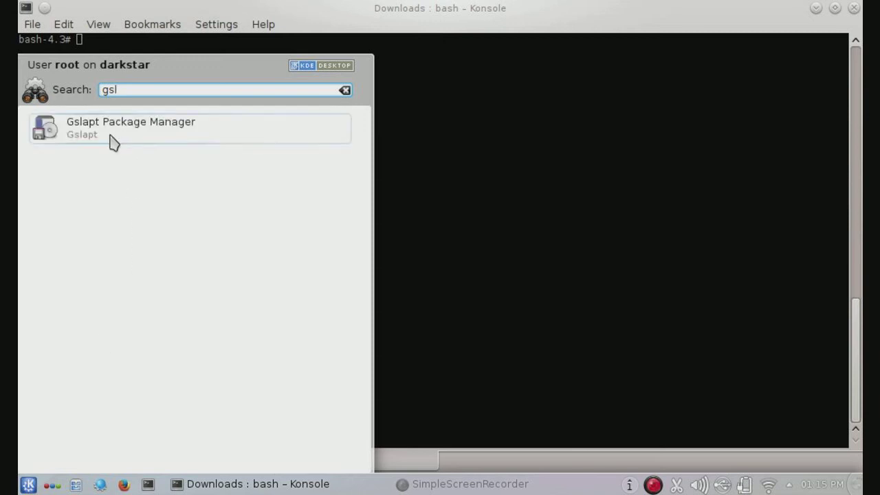
click(114, 142)
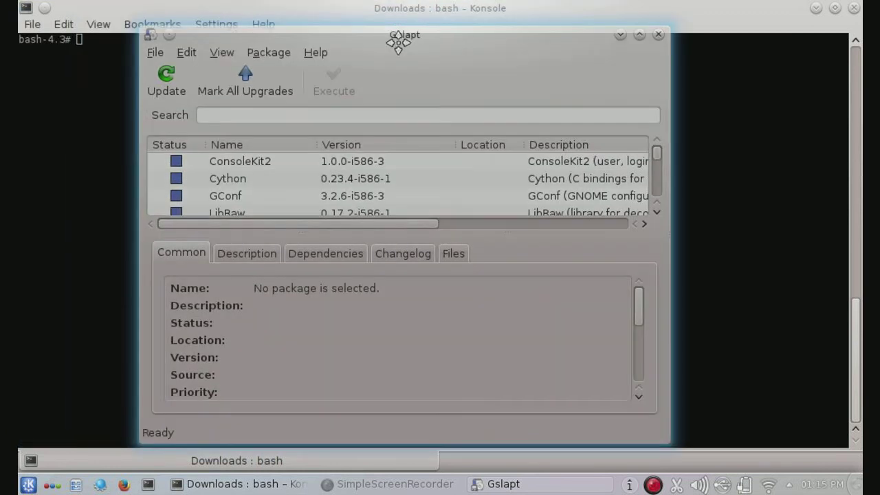
drag(398, 42, 418, 38)
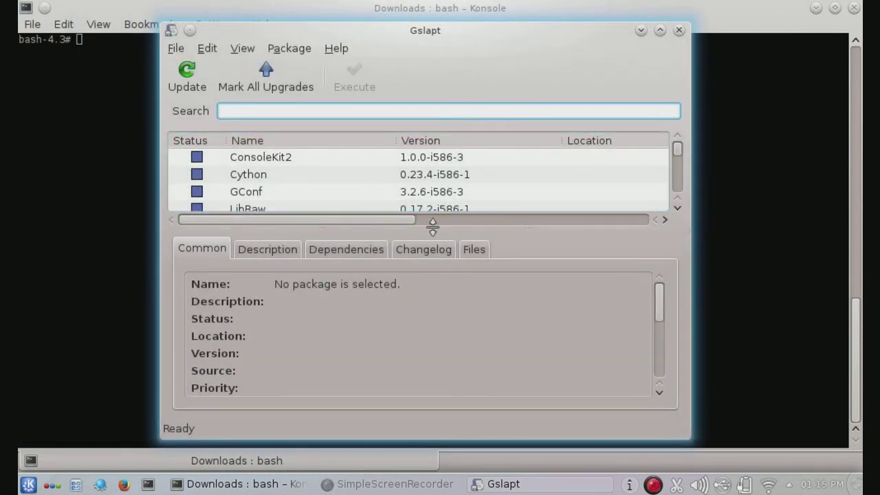
drag(432, 225, 544, 379)
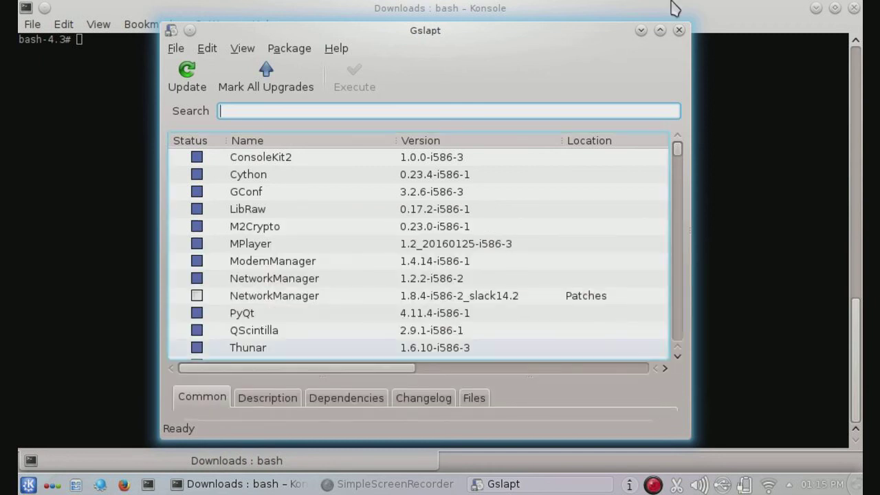
click(678, 30)
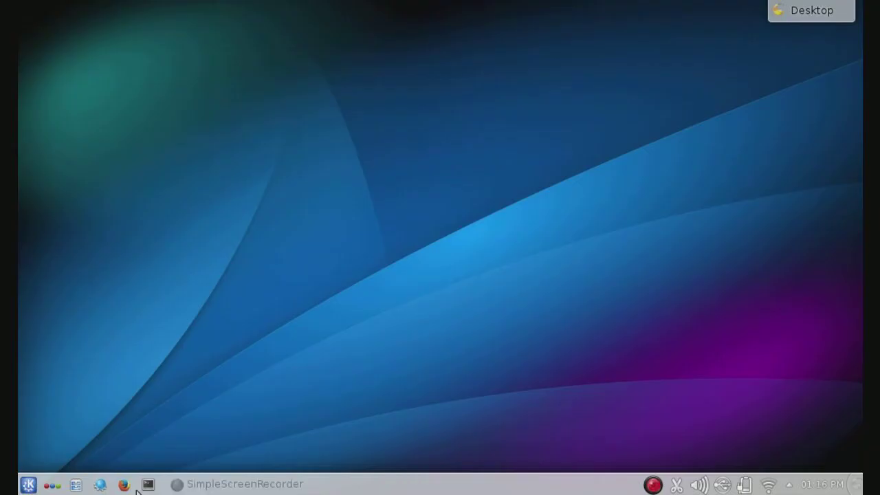
Step: Open a new terminal, change into Downloads and list its files
drag(147, 485, 199, 368)
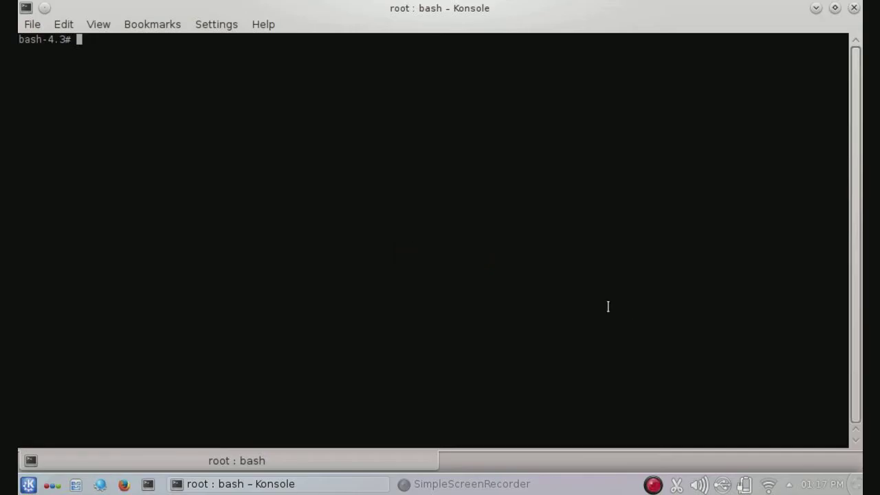
text(cd Downloads)
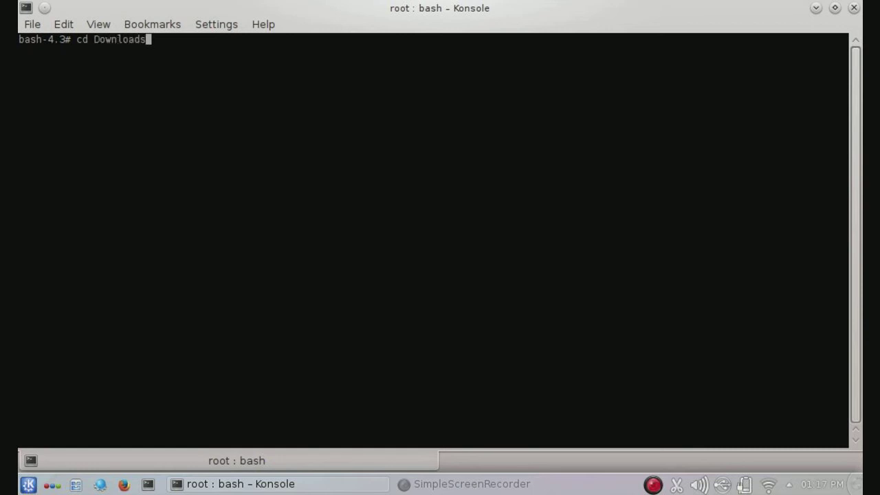
key(Return)
text(ls)
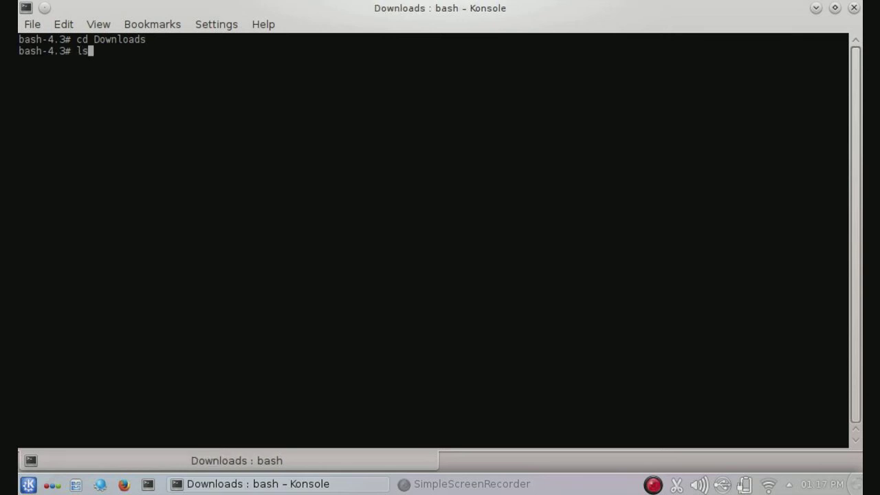
key(Return)
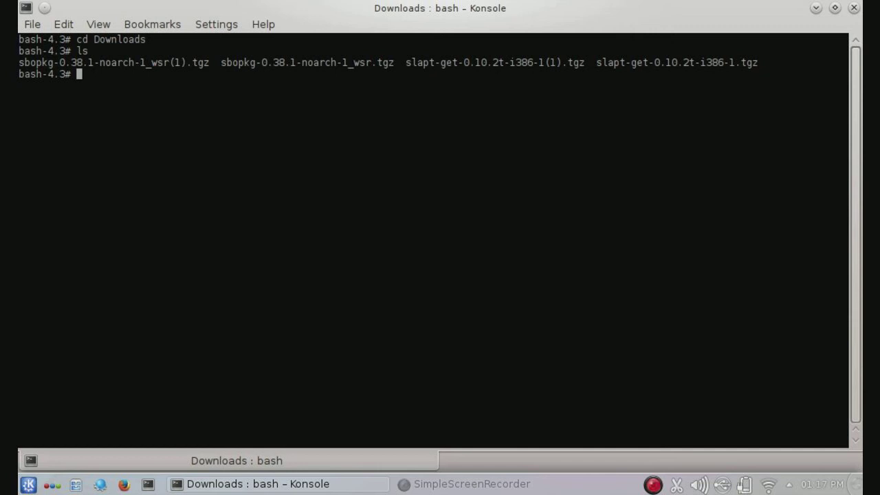
Step: Copy the sbopkg-0.38.1-noarch-1_wsr.tgz file name and install it with installpkg
drag(222, 63, 392, 63)
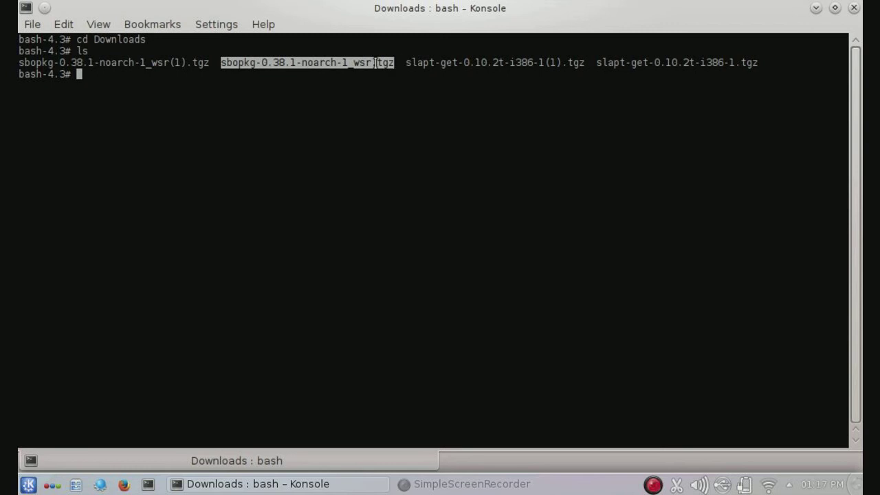
right_click(375, 62)
click(403, 79)
click(335, 104)
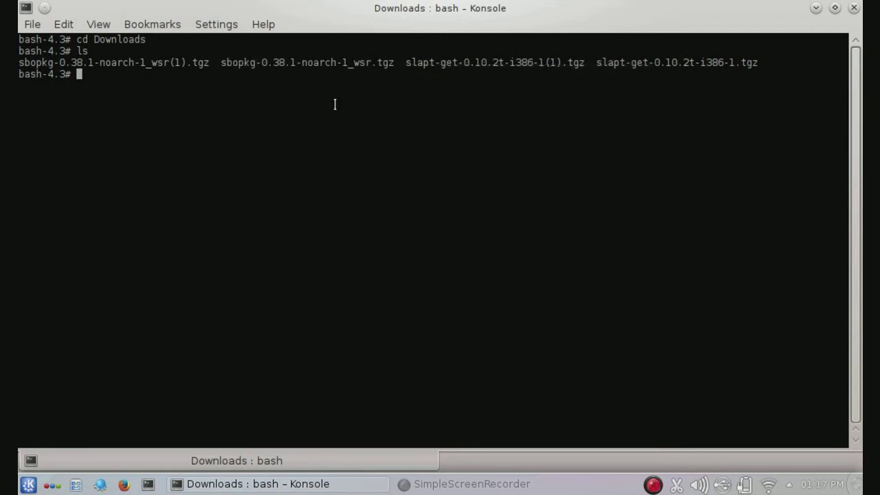
text(installpkg)
right_click(427, 136)
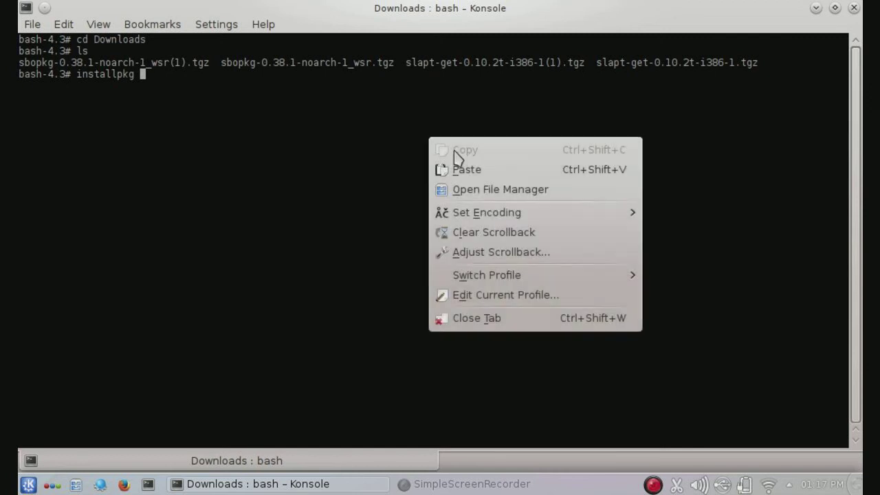
click(471, 167)
key(Return)
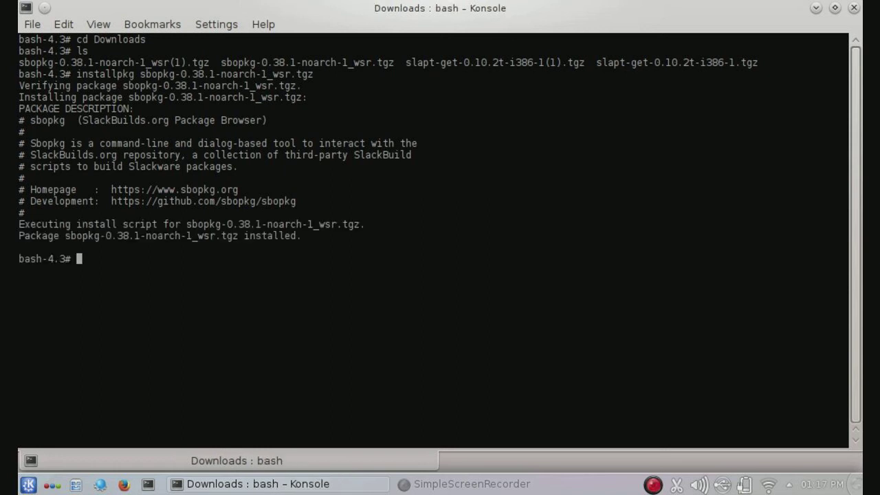
Step: Start sbopkg and sync it with the remote SBo repository for Slackware 14.2
text(sbopkg)
key(Return)
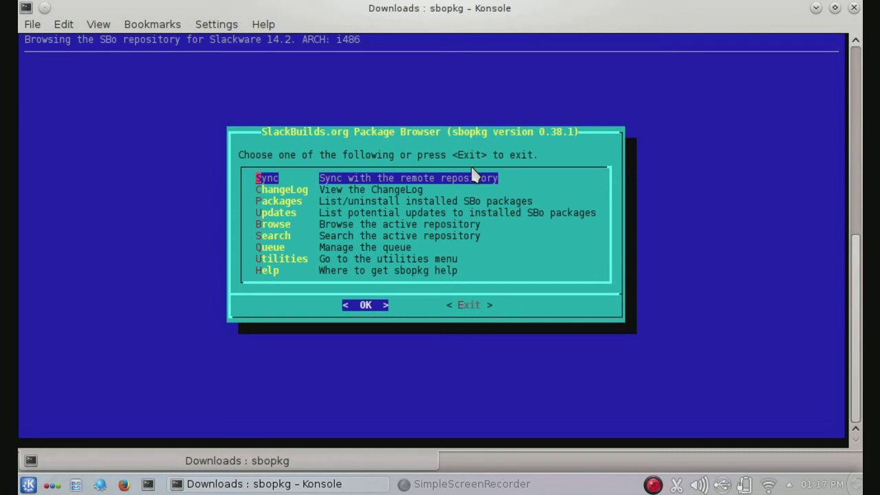
key(Down)
key(Down)
key(Down)
key(Down)
key(Down)
key(Down)
key(Down)
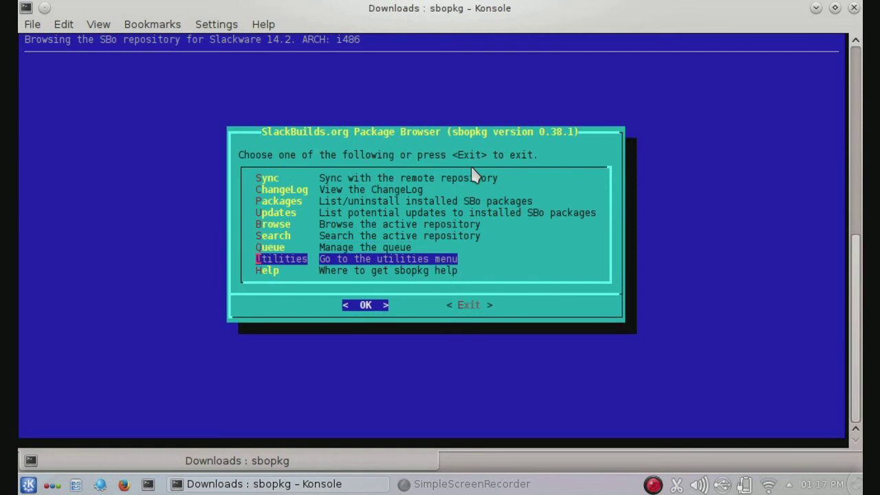
key(Return)
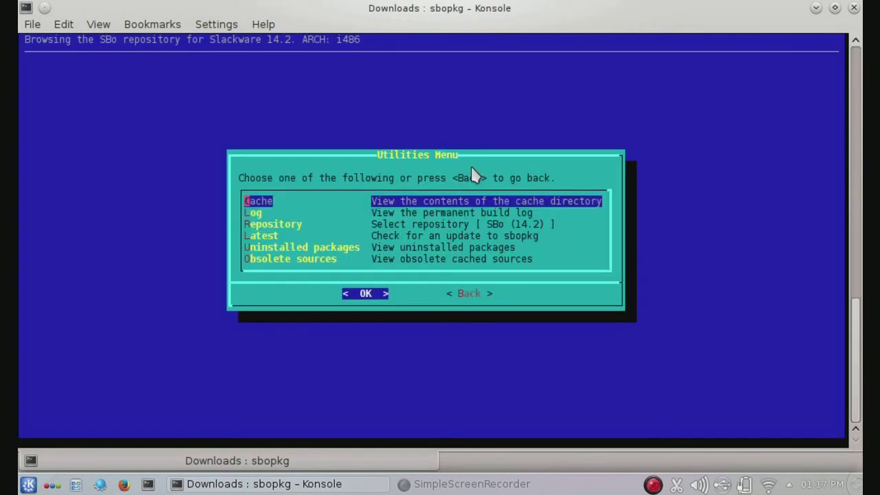
key(Down)
key(Down)
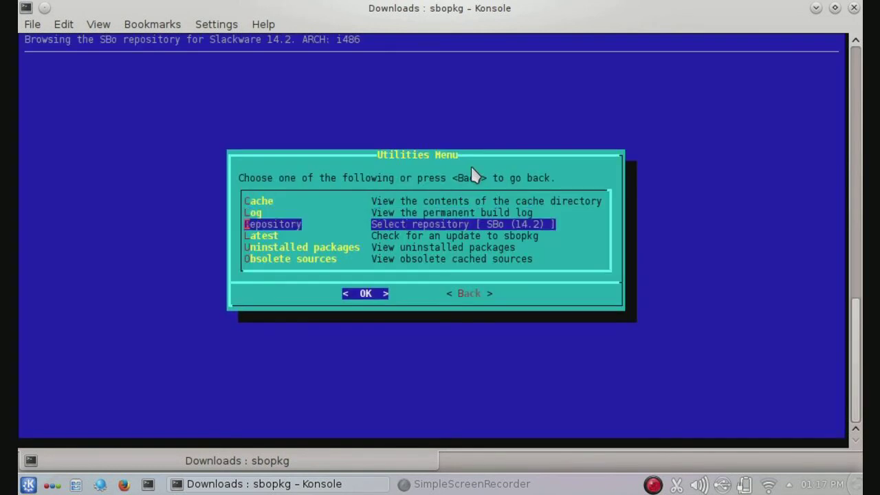
key(Tab)
key(Tab)
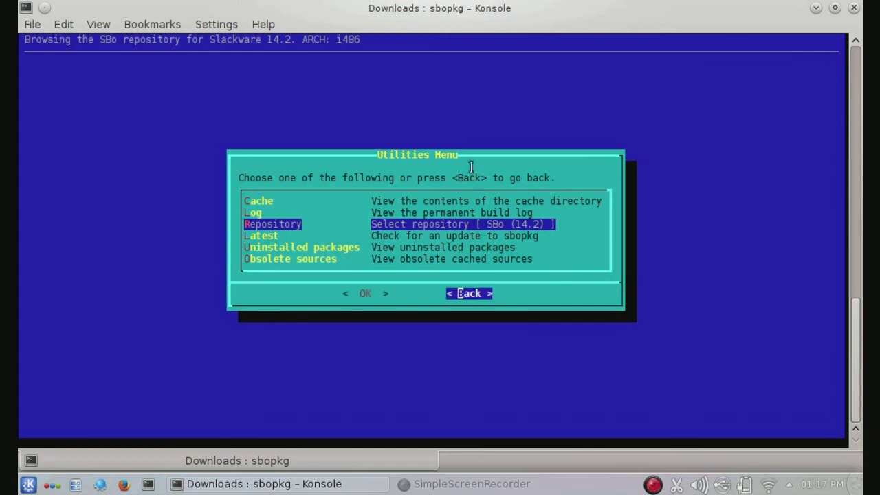
key(Return)
key(Up)
key(Up)
key(Up)
key(Up)
key(Up)
key(Up)
key(Up)
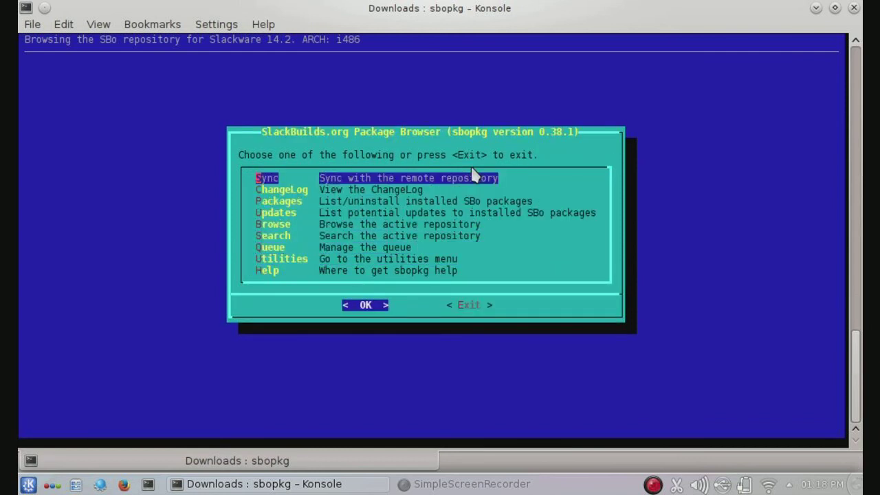
key(Return)
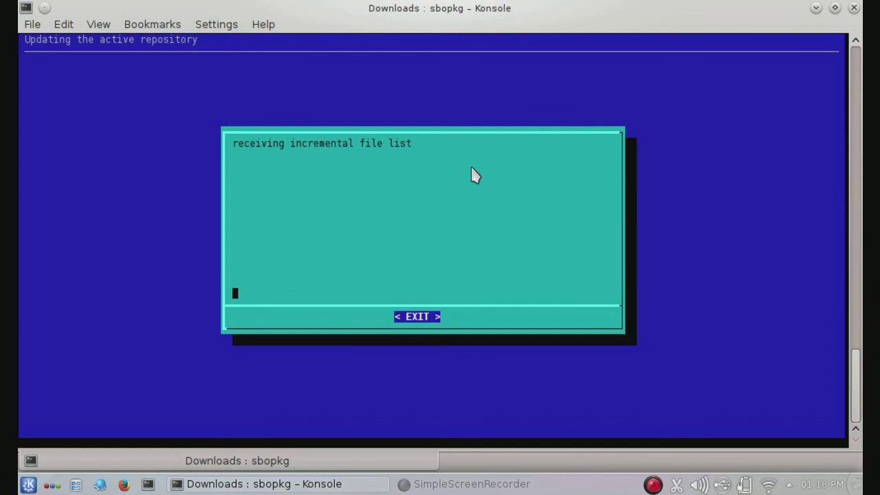
Step: Close the sync-complete report, quit sbopkg to the shell, and launch sbopkg again
click(473, 485)
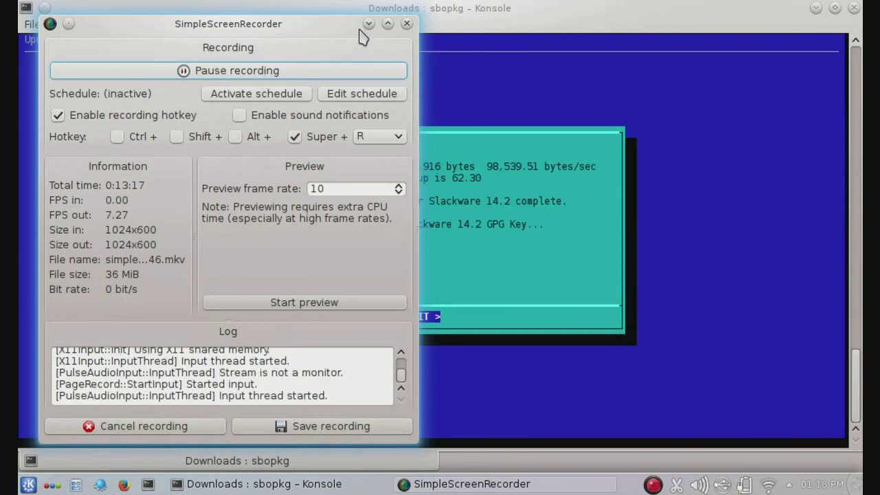
click(369, 28)
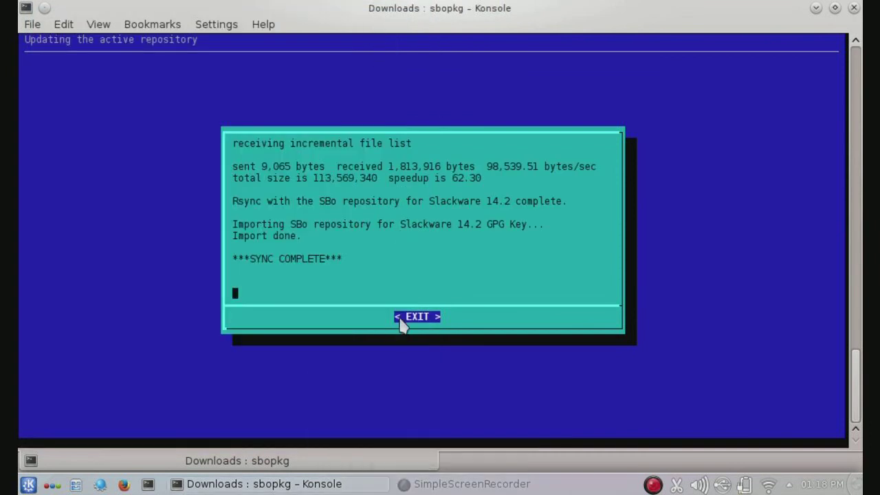
click(422, 313)
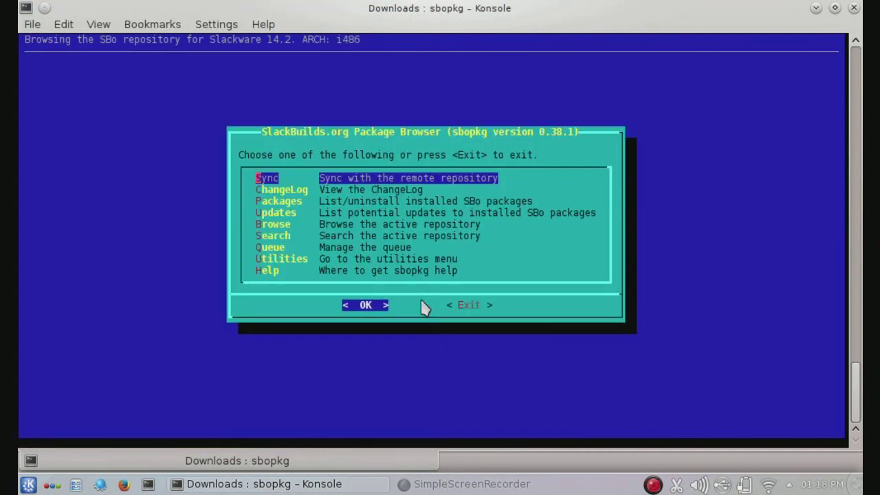
key(Tab)
key(Down)
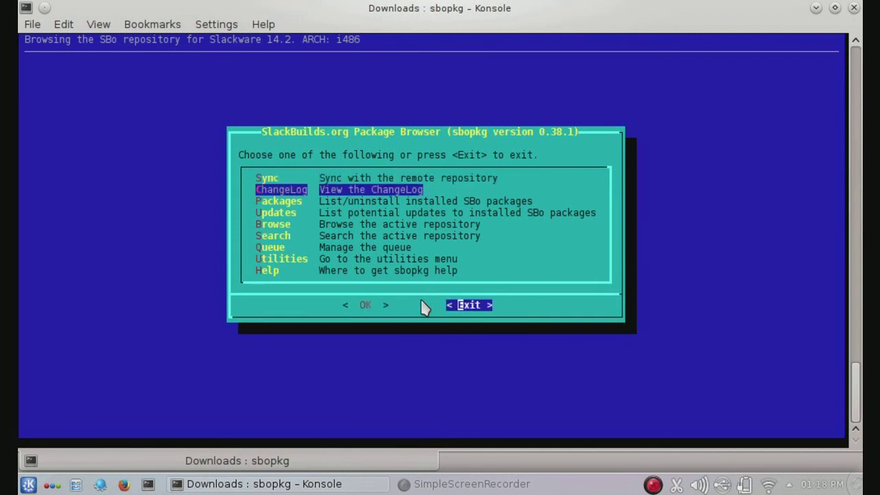
key(Down)
key(Down)
key(Down)
key(Down)
key(Down)
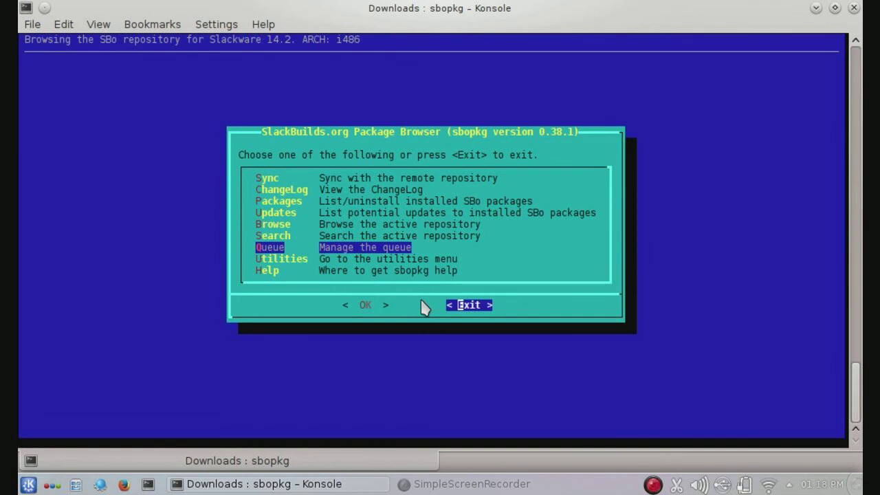
key(Up)
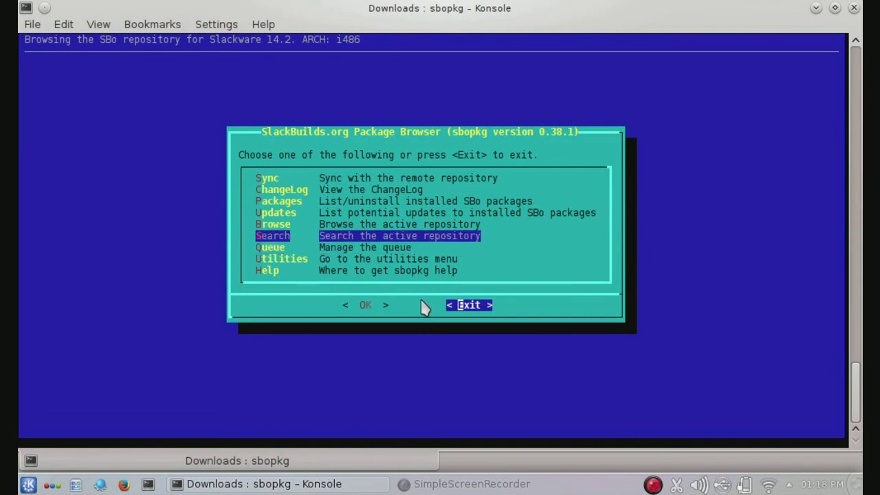
key(Return)
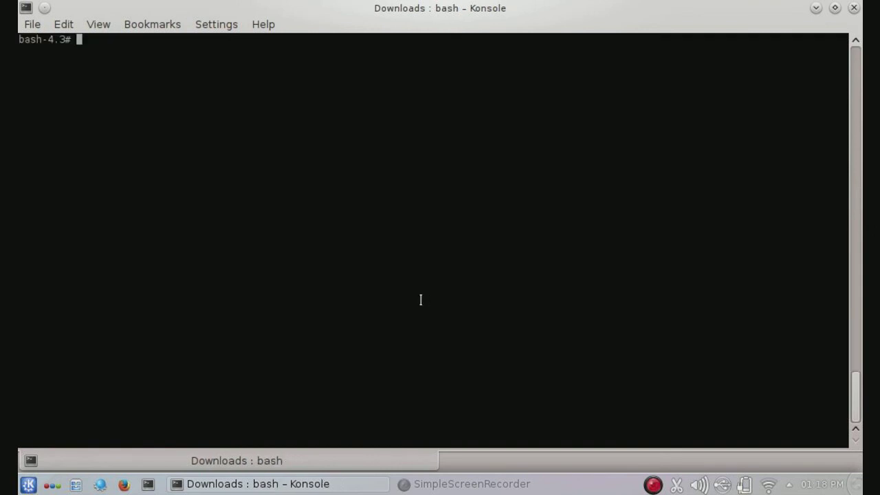
text(sbopkg)
key(Return)
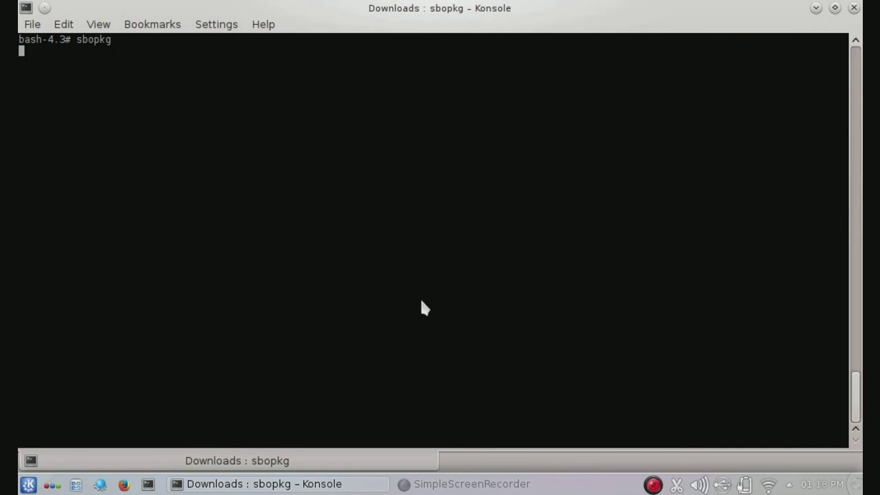
key(Down)
key(Down)
key(Down)
key(Down)
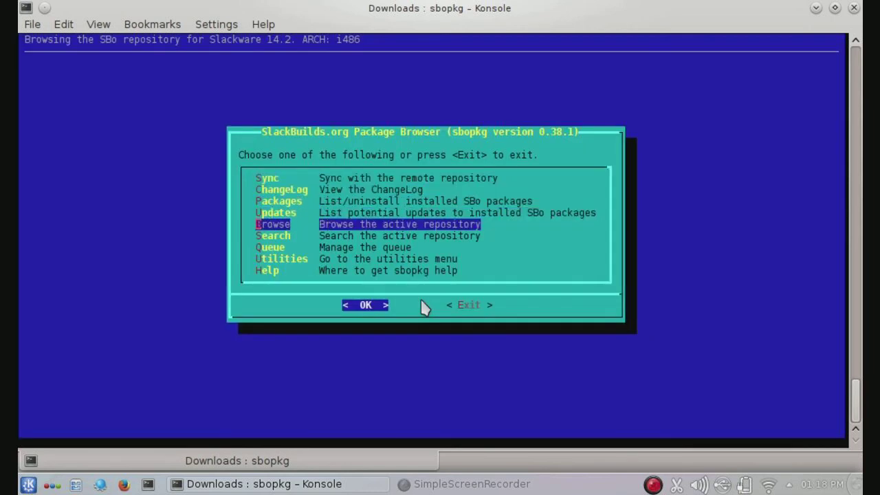
key(Down)
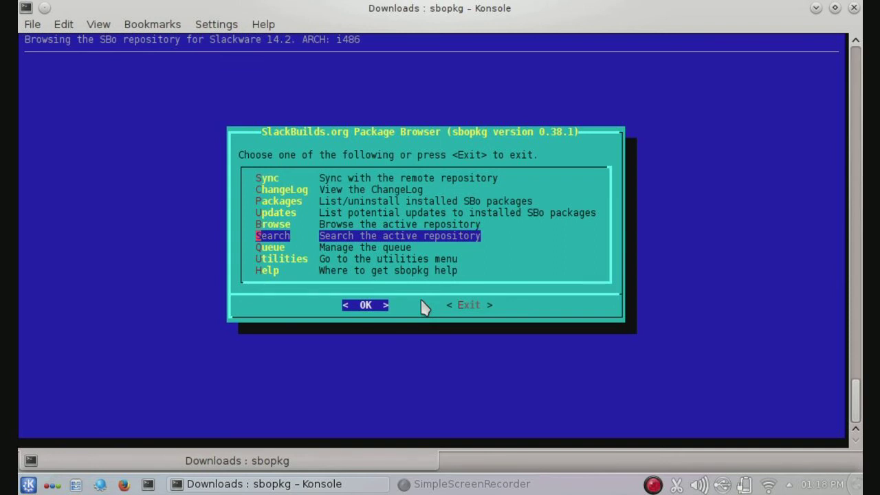
key(Return)
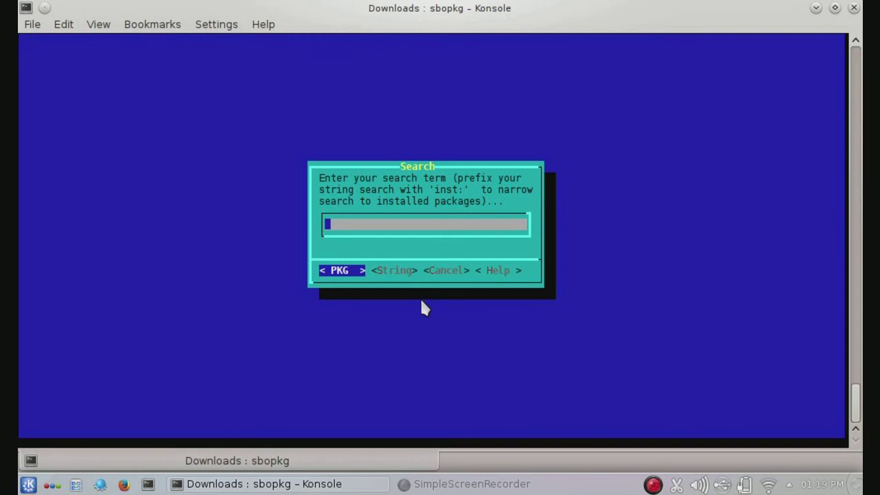
text(libconfig)
key(Return)
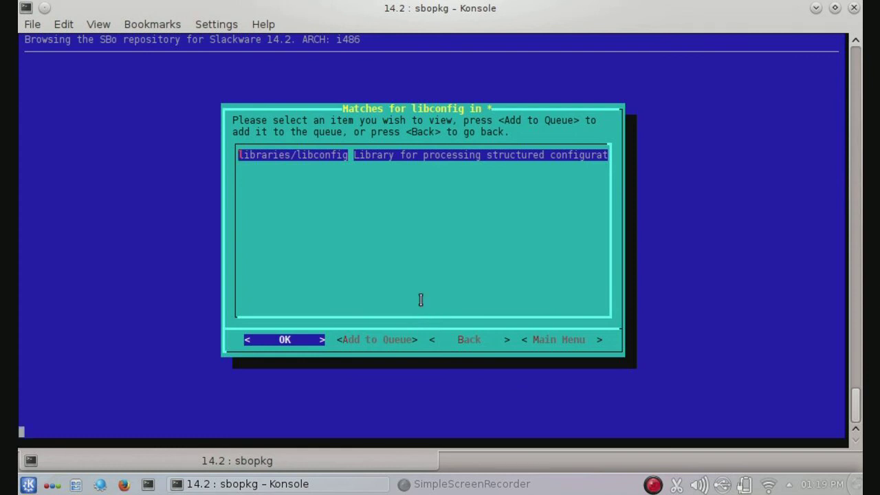
key(Return)
key(Down)
key(Down)
key(Down)
key(Down)
key(Down)
key(Down)
key(Down)
key(Down)
key(Down)
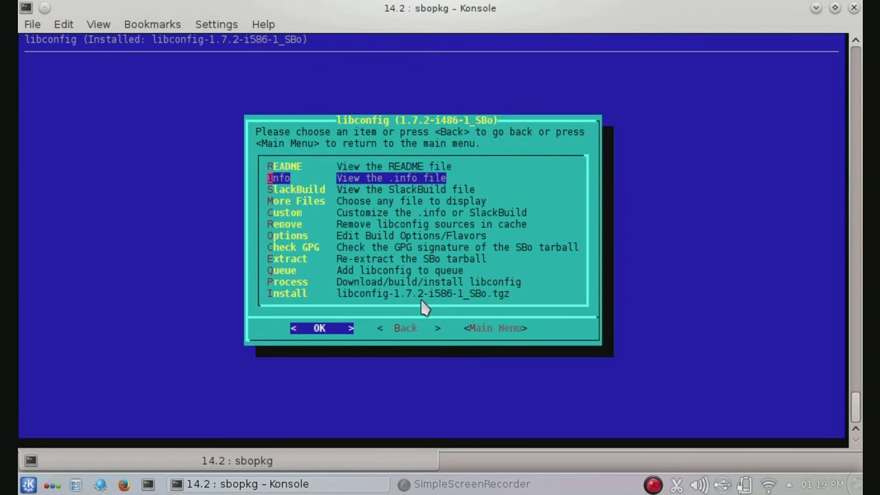
key(Down)
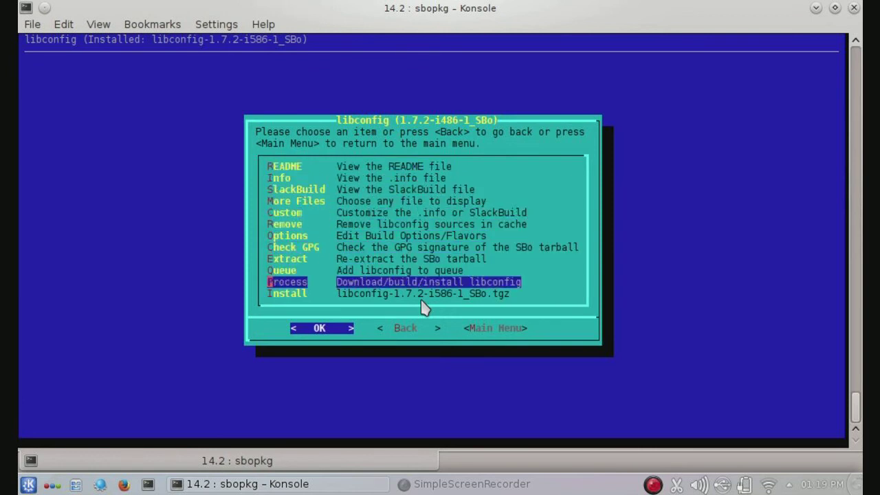
key(Return)
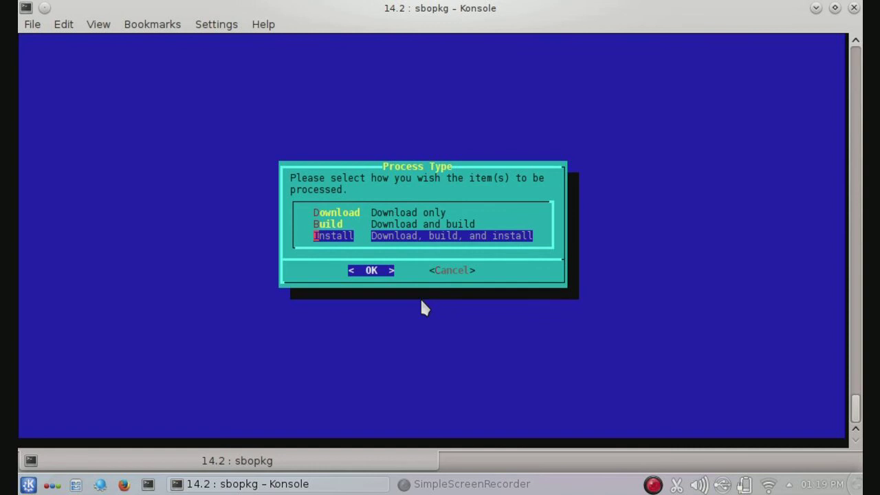
key(Tab)
key(Return)
key(Down)
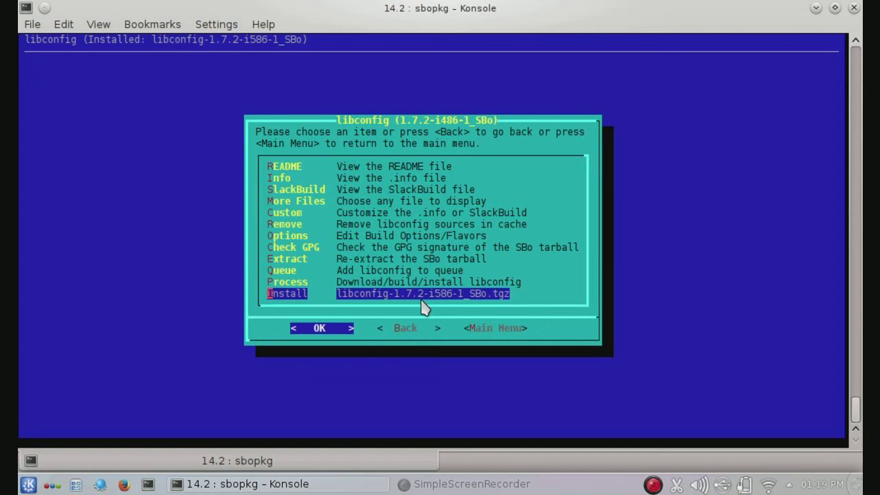
key(Tab)
key(Tab)
key(Tab)
key(Return)
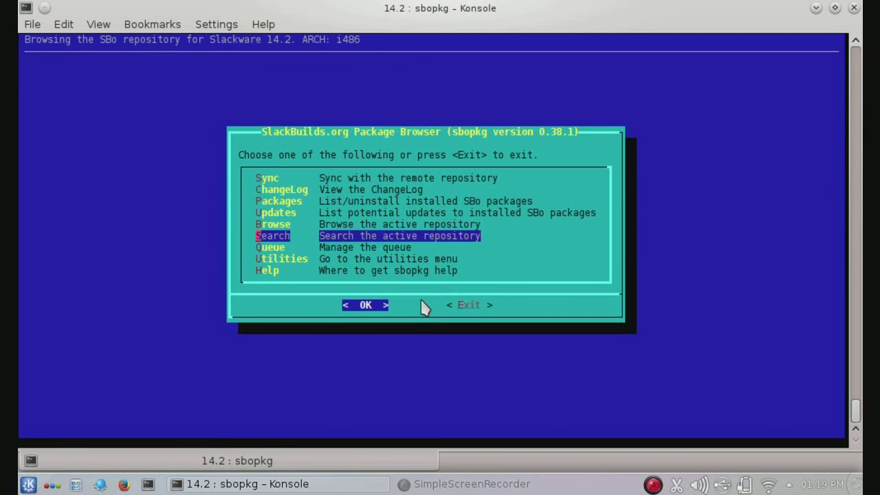
Step: Search the SBo repository for sboui
key(Return)
text(sbo)
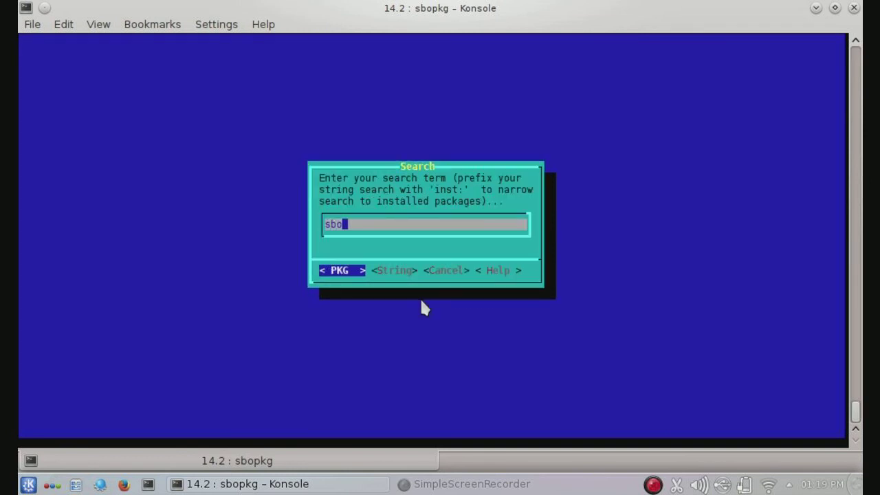
text(ui)
key(Return)
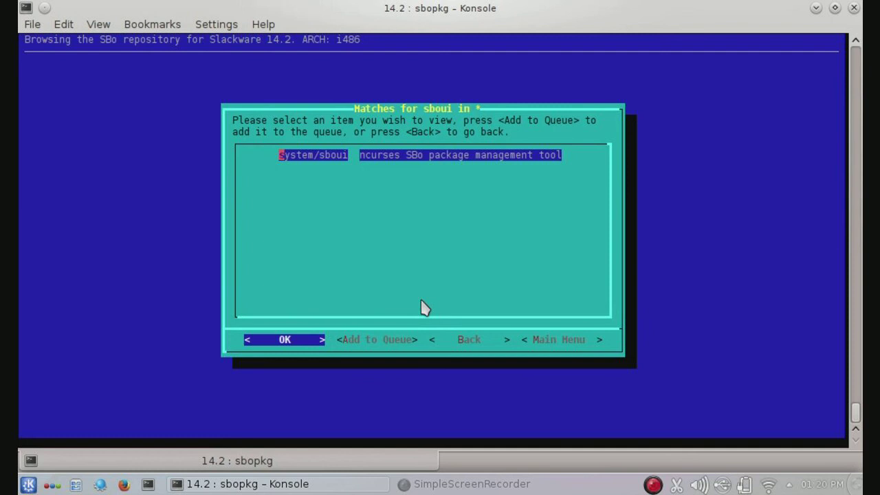
Step: Install the sboui 2.1 package from its actions menu
key(Return)
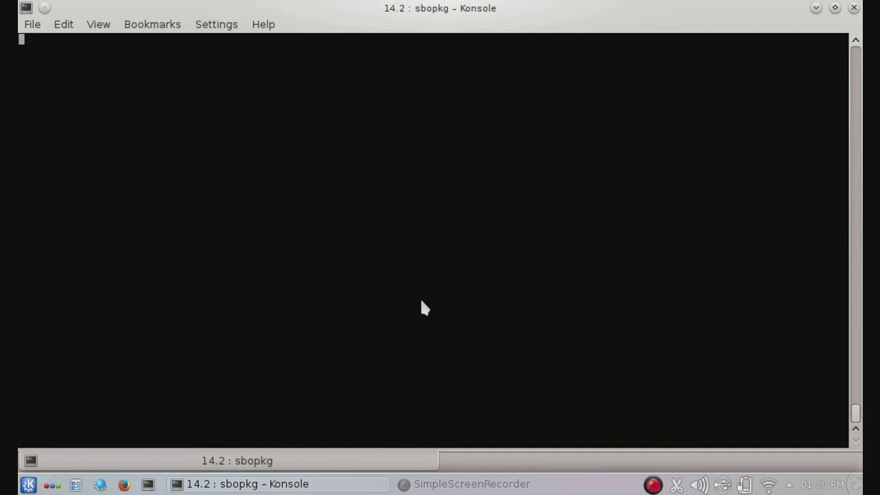
key(Down)
key(Down)
key(Down)
key(Down)
key(Down)
key(Down)
key(Down)
key(Down)
key(Down)
key(Down)
key(Down)
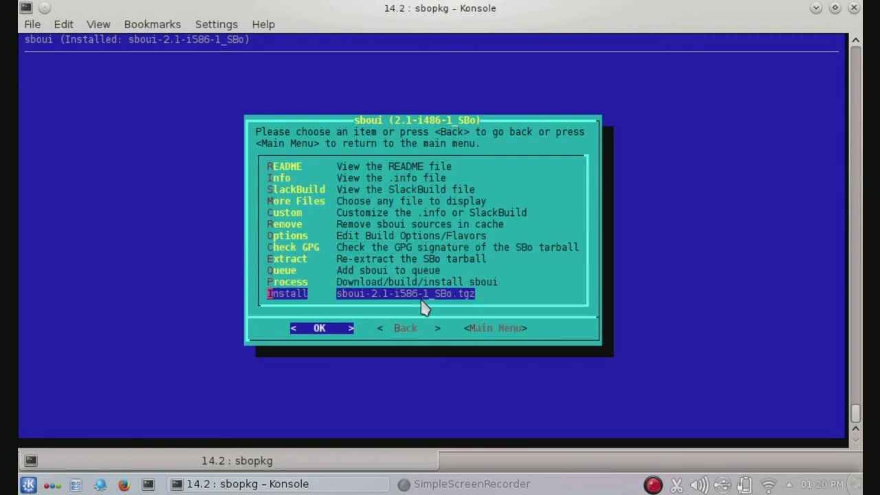
key(Up)
key(Return)
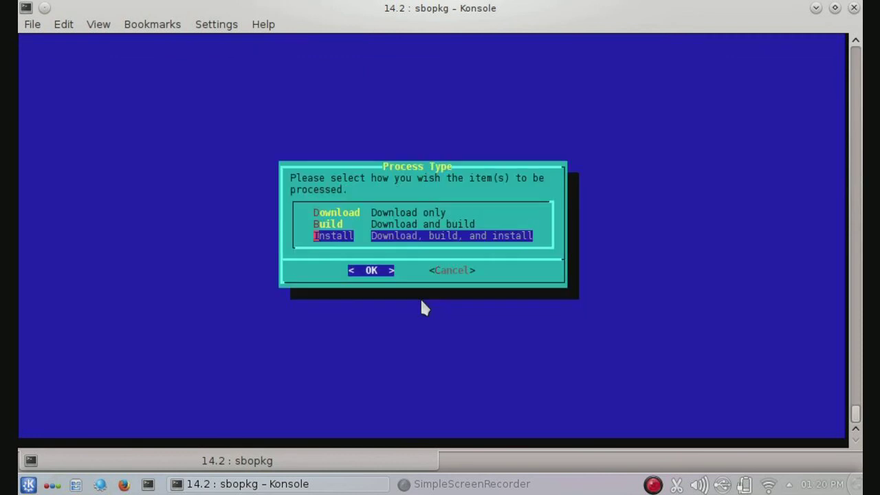
key(Tab)
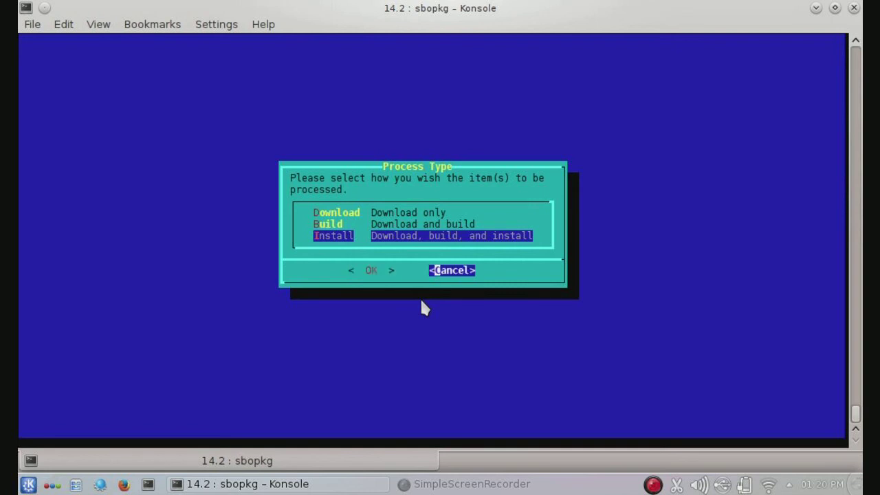
key(Return)
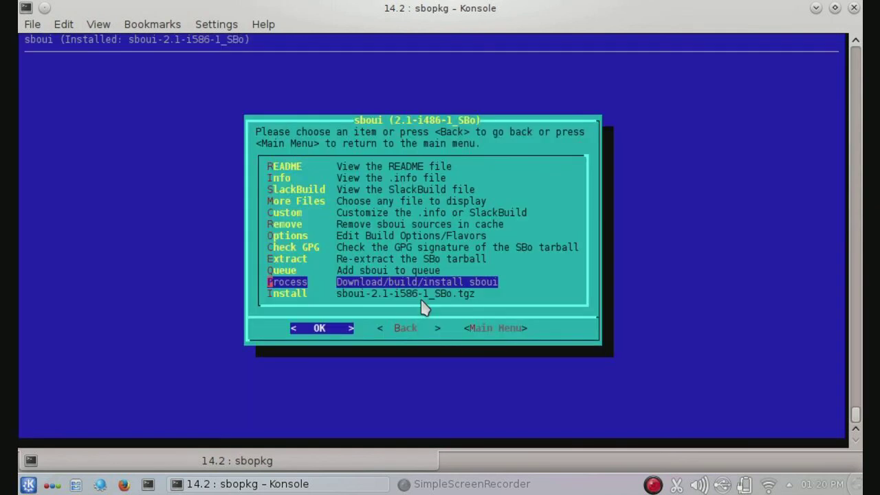
key(Down)
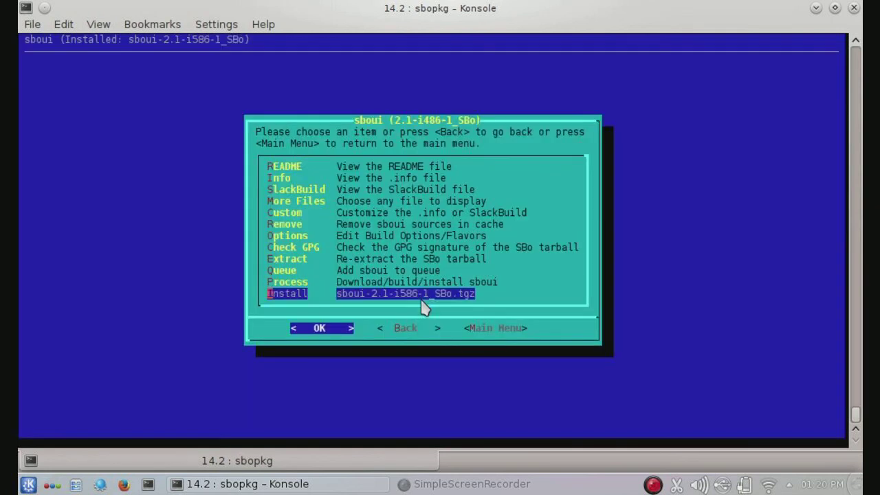
key(Return)
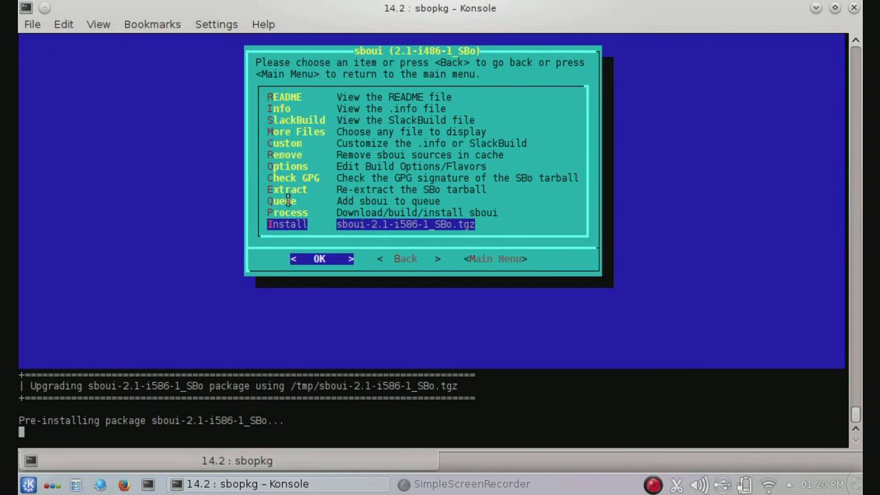
click(438, 485)
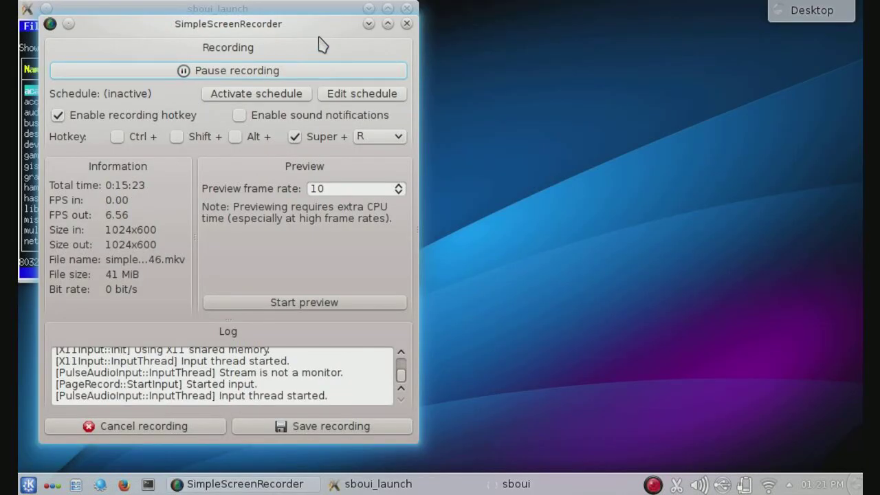
Step: Centre the sboui window, browse the groups to games, and open fbalpha's actions
click(367, 24)
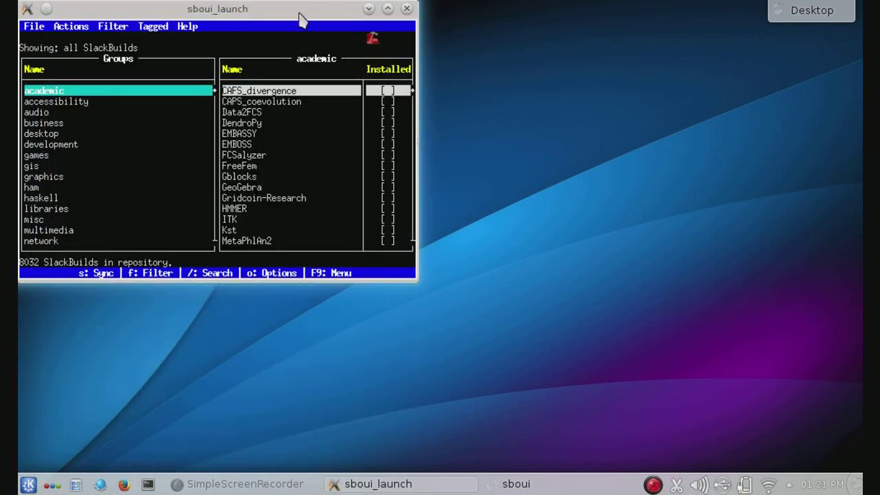
drag(265, 12, 394, 88)
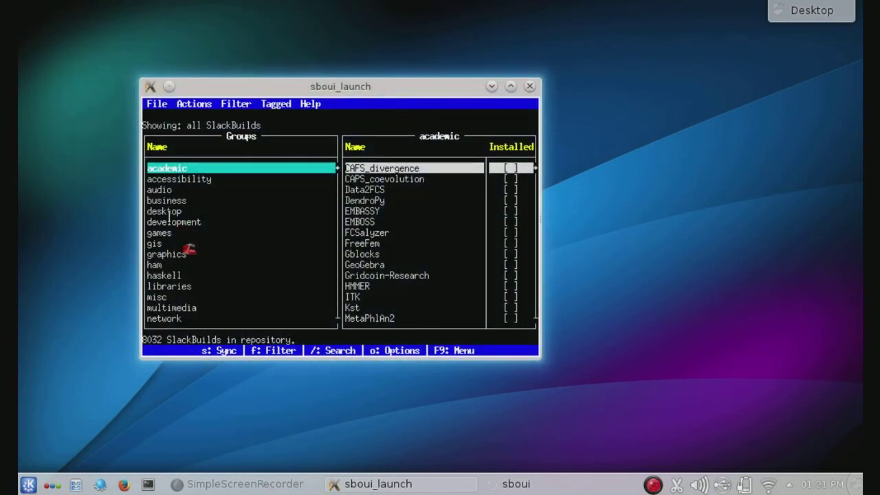
key(Down)
key(Down)
key(Down)
key(Down)
key(Down)
key(Down)
key(Down)
key(Down)
key(Down)
key(Down)
key(Down)
key(Down)
key(Down)
key(Down)
key(Down)
key(Down)
key(Down)
key(Down)
key(Down)
key(Up)
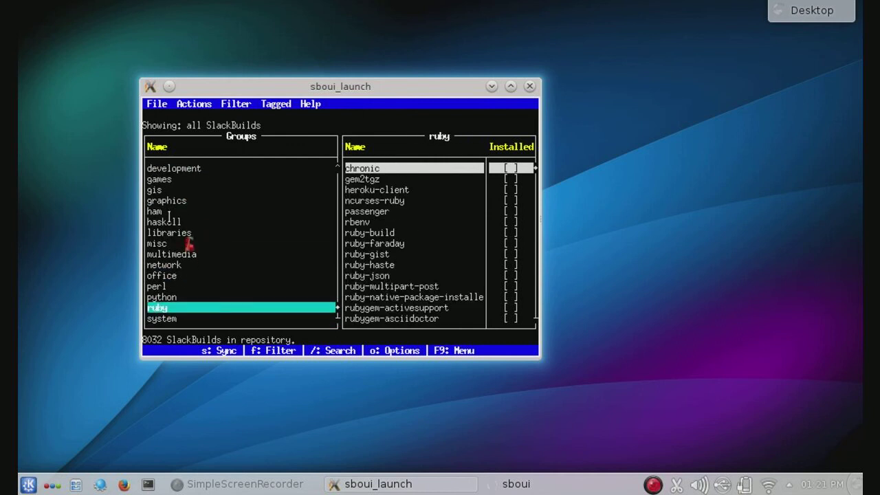
key(Up)
key(Up)
key(Up)
key(Up)
key(Up)
key(Up)
key(Up)
key(Up)
key(Up)
key(Up)
key(Up)
key(Up)
key(Up)
key(Up)
key(Up)
key(Up)
key(Up)
key(Up)
key(Down)
key(Down)
key(Down)
key(Down)
key(Down)
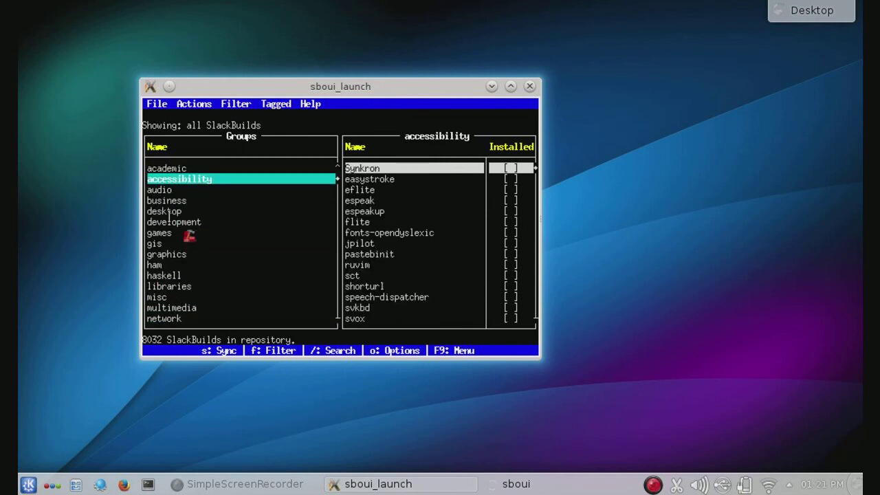
key(Down)
key(Down)
key(Down)
key(Down)
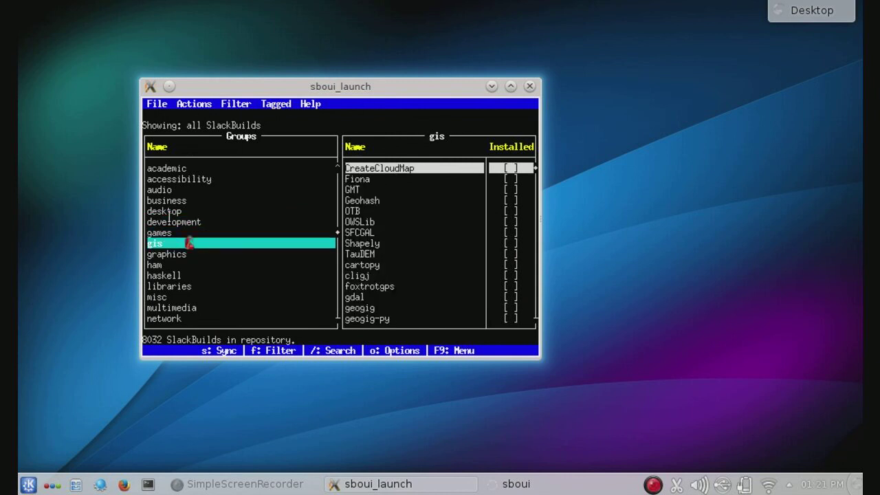
key(Up)
key(Up)
key(Up)
key(Tab)
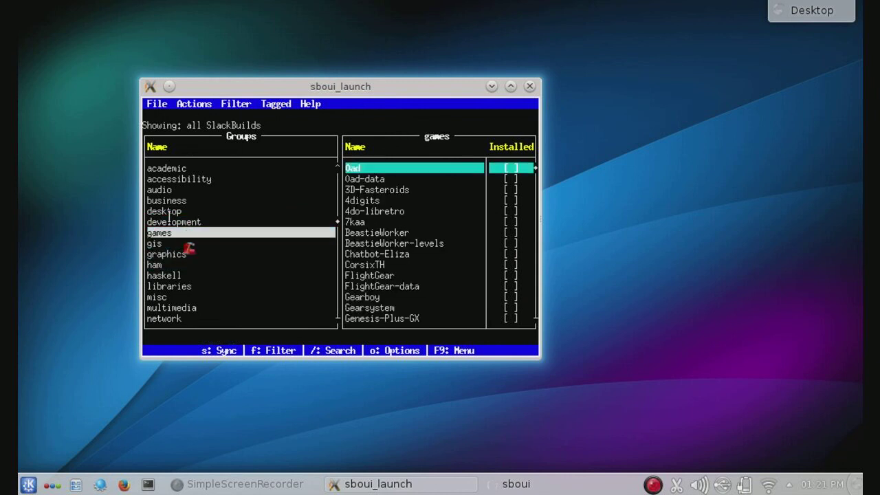
key(Down)
key(Down)
key(Down)
key(Down)
key(Down)
key(Down)
key(Down)
key(Down)
key(Down)
key(Down)
key(Down)
key(Down)
key(Down)
key(Down)
key(Down)
key(Down)
key(Down)
key(Down)
key(Down)
key(Down)
key(Down)
key(Down)
key(Down)
key(Down)
key(Down)
key(Down)
key(Down)
key(Down)
key(Down)
key(Down)
key(Down)
key(Down)
key(Down)
key(Down)
key(Down)
key(Down)
key(Down)
key(Down)
key(Down)
key(Down)
key(Down)
key(Down)
key(Down)
key(Down)
key(Down)
key(Down)
key(Down)
key(Down)
key(Down)
key(Down)
key(Down)
key(Down)
key(Down)
key(Down)
key(Down)
key(Down)
key(Down)
key(Down)
key(Down)
key(Down)
key(Down)
key(Down)
key(Down)
key(Down)
key(Down)
key(Down)
key(Down)
key(Down)
key(Down)
key(Down)
key(Down)
key(Down)
key(Down)
key(Down)
key(Down)
key(Down)
key(Down)
key(Down)
key(Down)
key(Down)
key(Down)
key(Down)
key(Down)
key(Down)
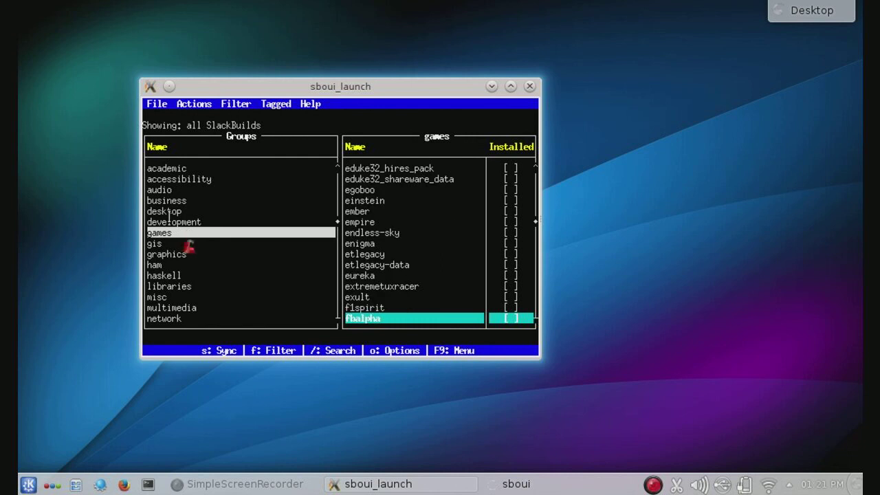
key(Return)
key(Down)
key(Down)
key(Down)
key(Down)
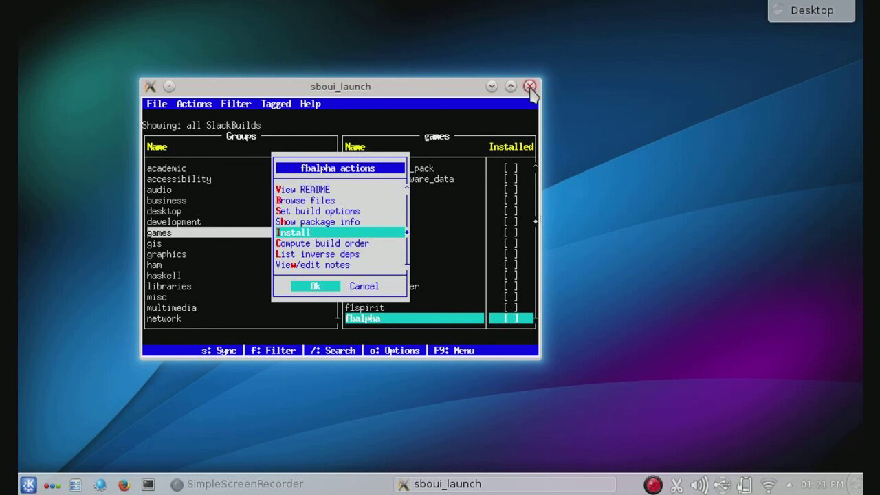
Step: Close sboui, open a terminal, and start adduser for jpt with default ID, group users, plus root
click(530, 86)
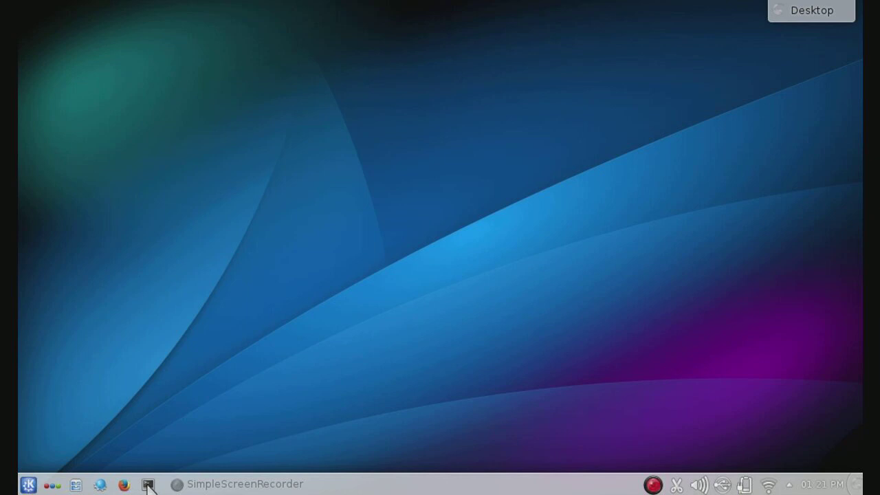
click(147, 485)
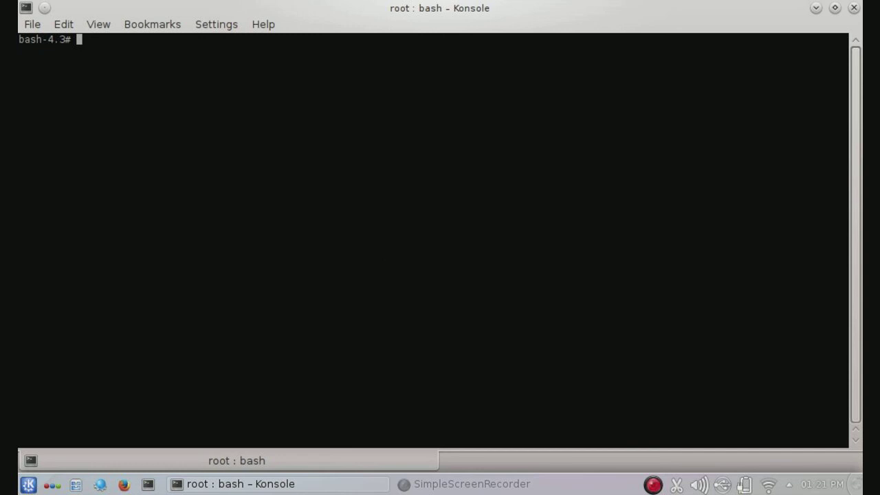
text(adduser)
key(Return)
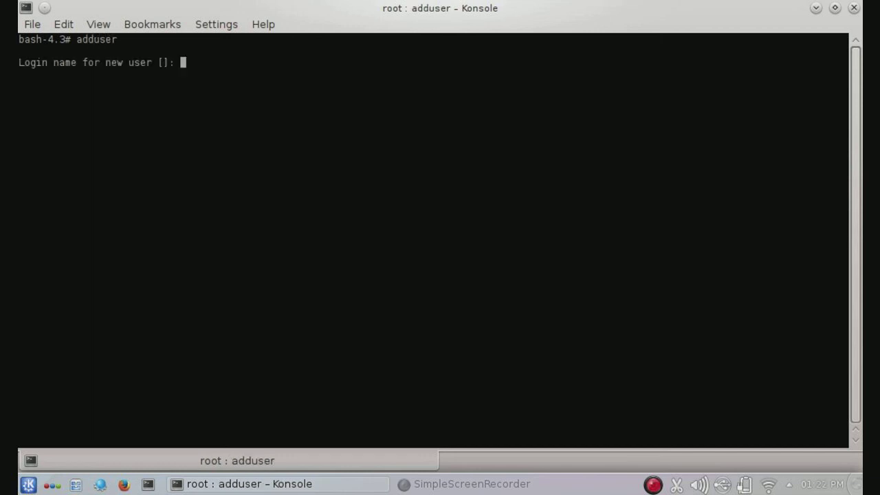
text(jpt)
key(Return)
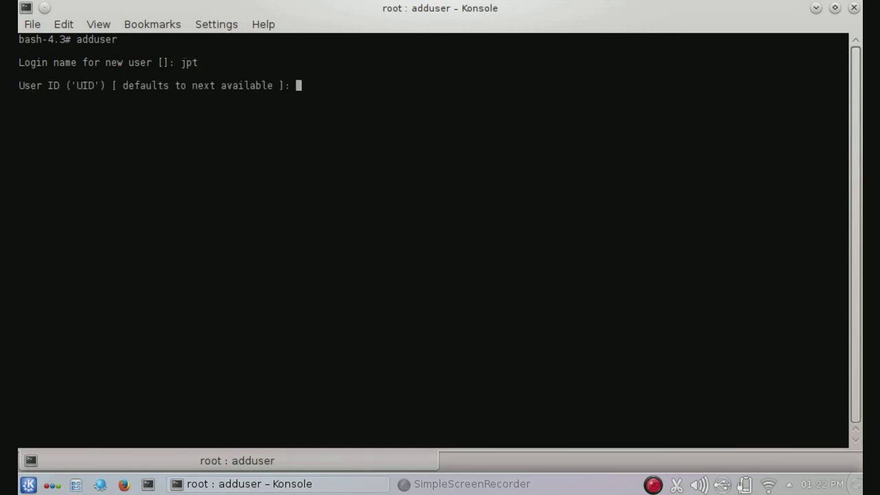
key(Return)
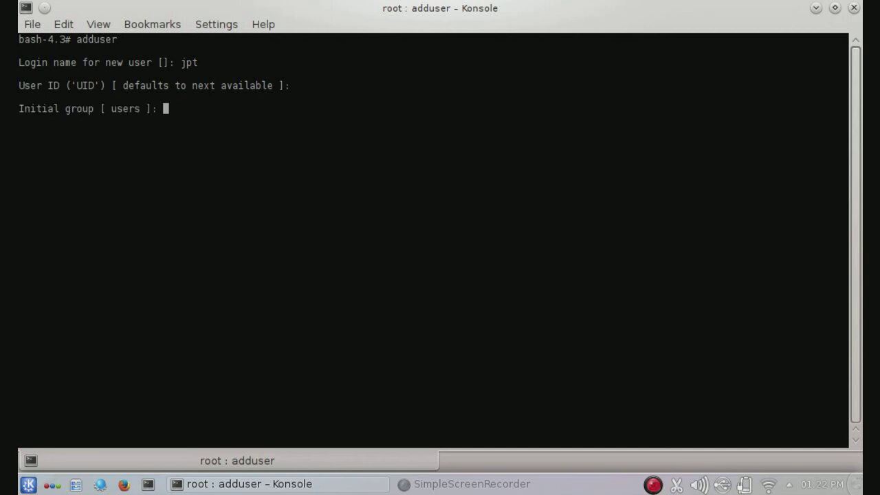
key(Return)
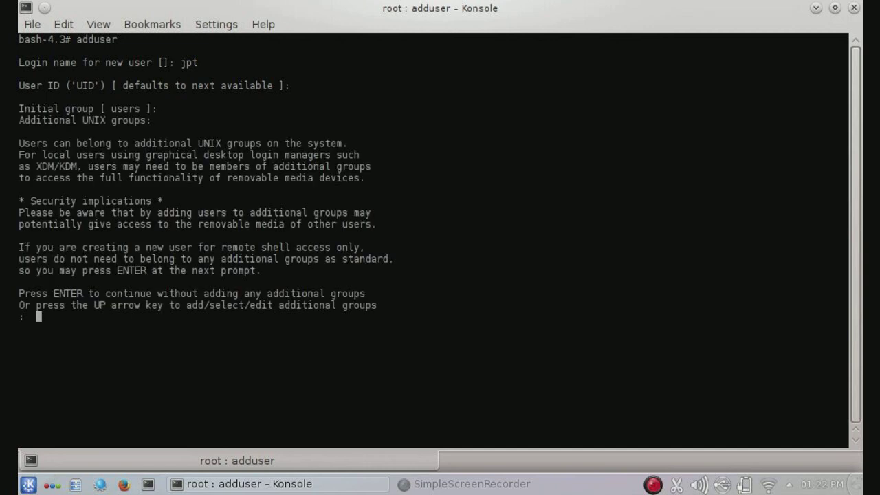
key(Up)
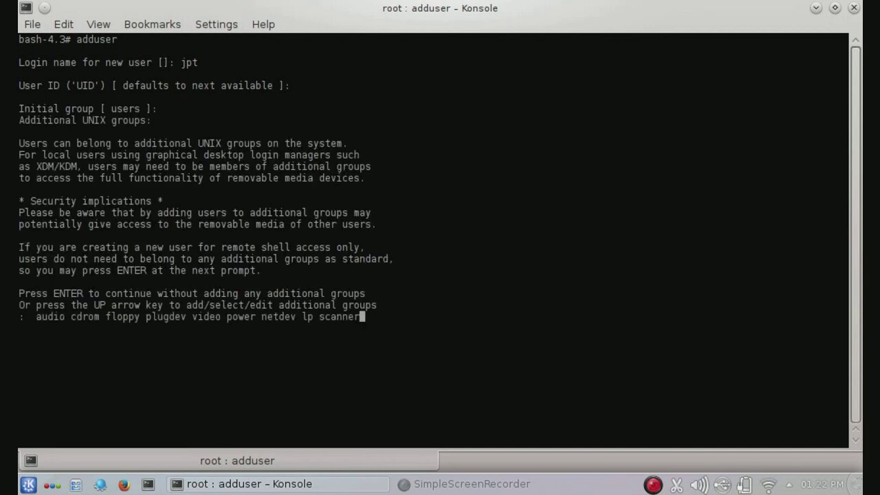
text(root)
key(Return)
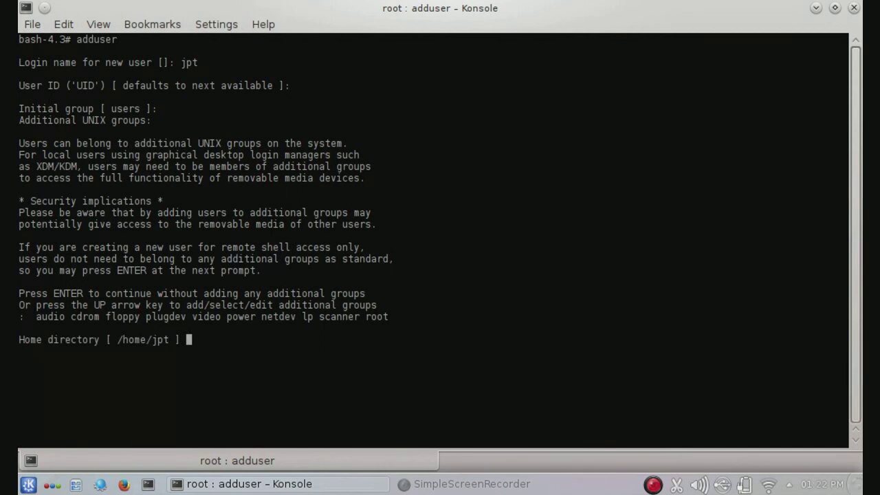
Step: Accept the /home/jpt home directory and default shell, set the account password, then exit the terminal
key(Return)
key(Return)
key(Return)
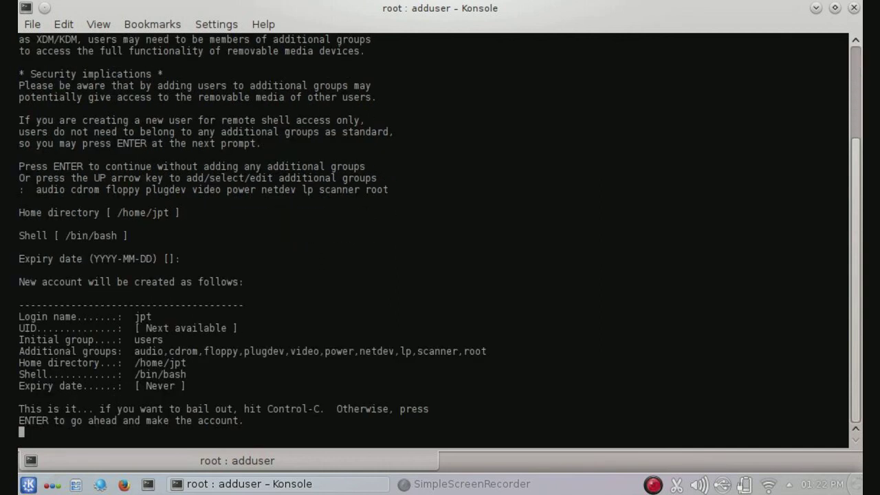
key(Return)
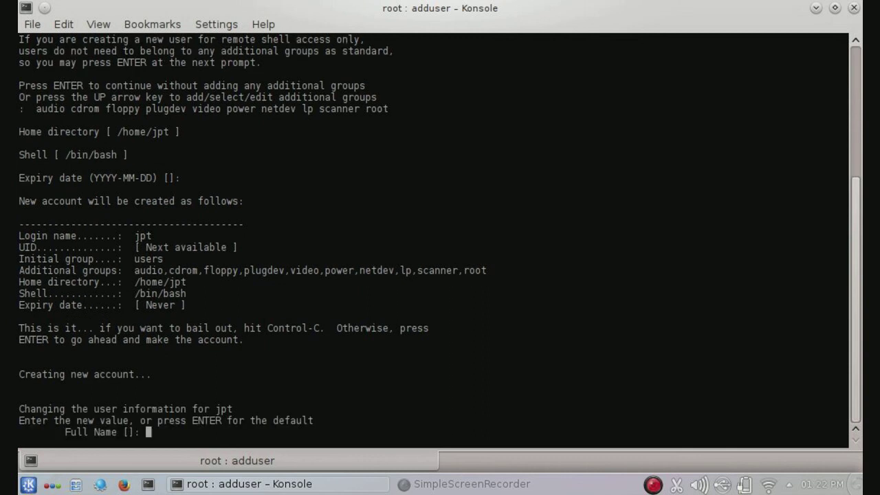
key(Return)
key(Return)
key(Return)
key(Return)
key(Return)
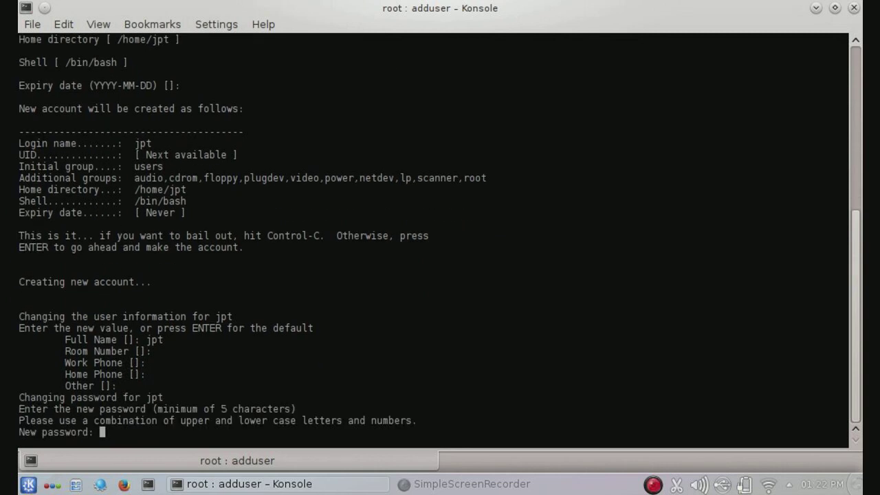
key(Return)
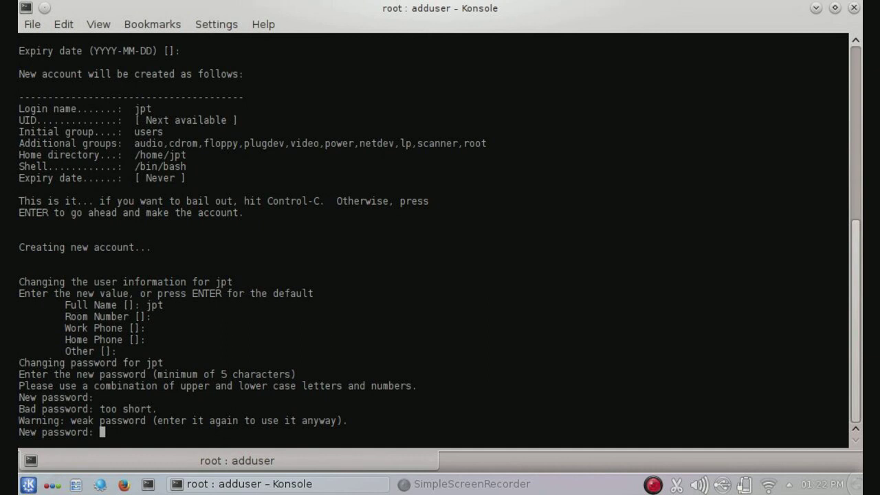
key(Return)
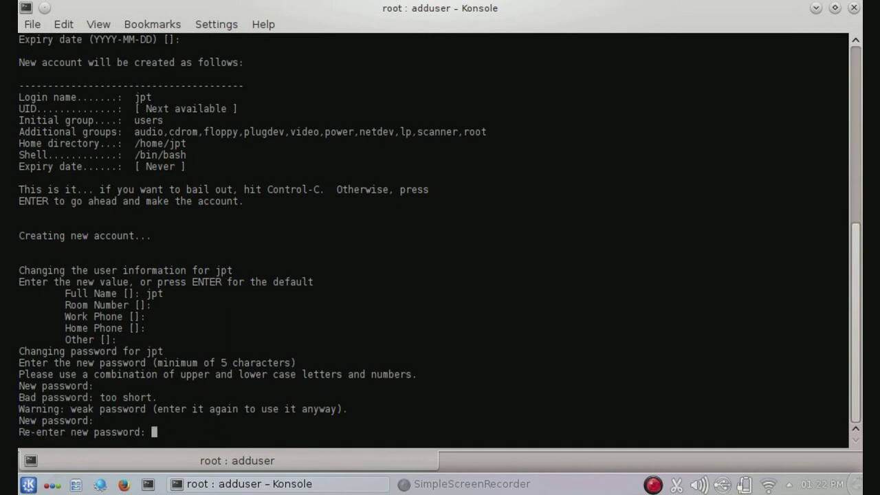
key(Return)
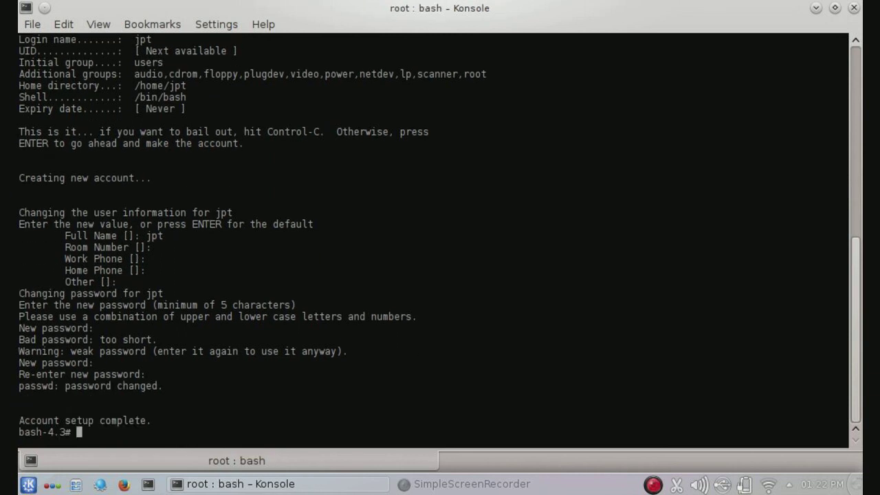
key(Return)
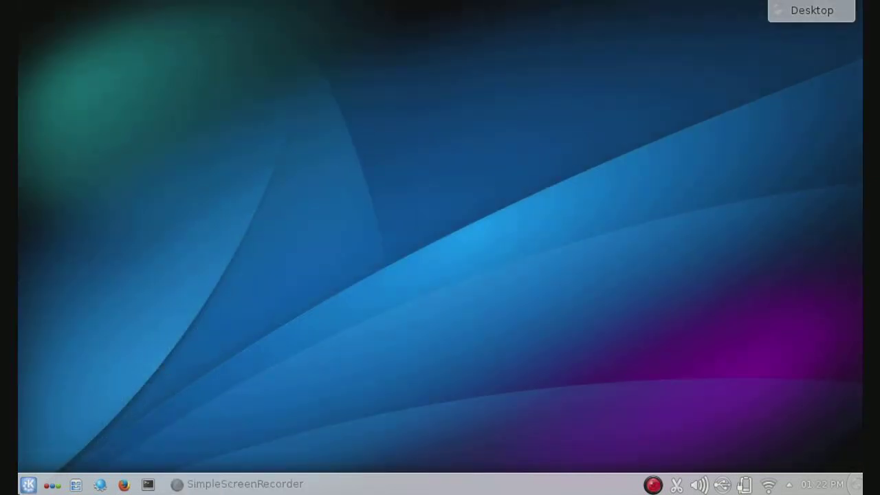
click(29, 484)
mouse_move(336, 443)
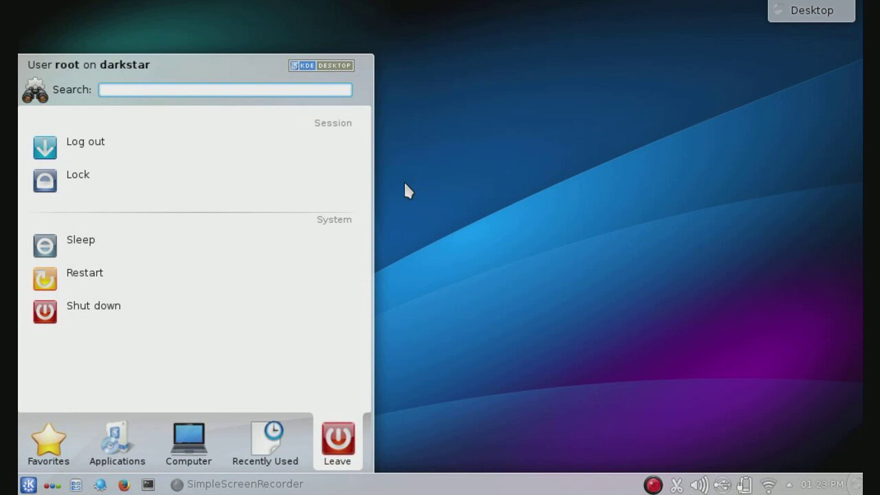
click(405, 184)
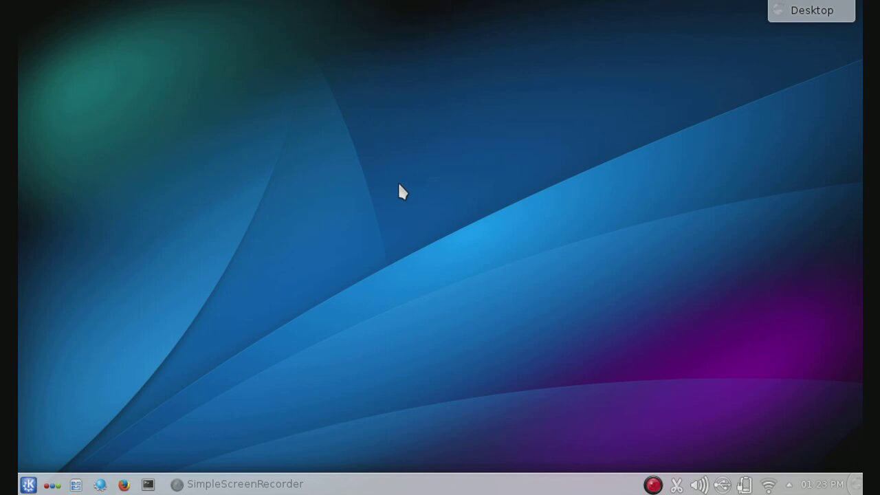
Step: Restore the SimpleScreenRecorder window from the taskbar
click(233, 484)
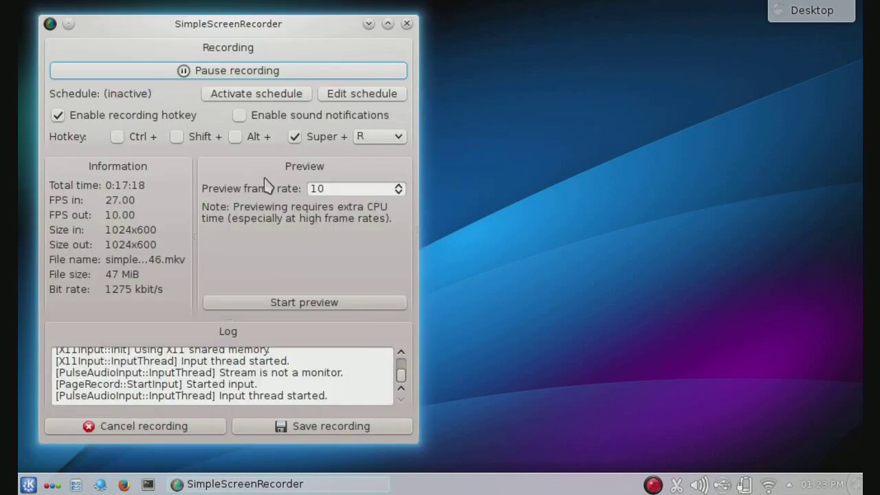